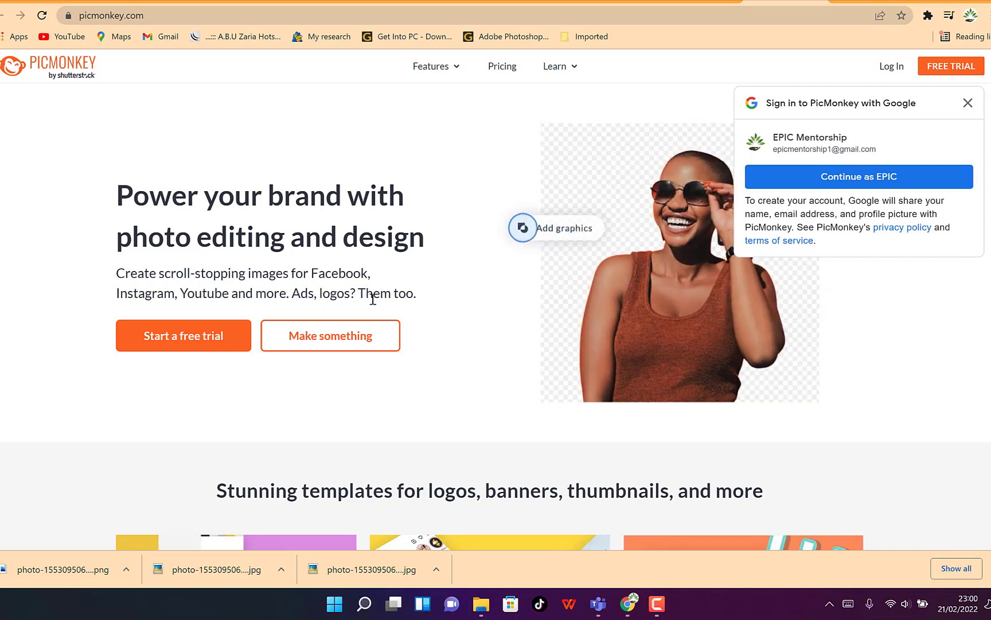
- Look over the PicMonkey homepage, including its template categories and site address
{"action": "scroll", "coordinate": [415, 286], "scroll_direction": "down", "scroll_amount": 5}
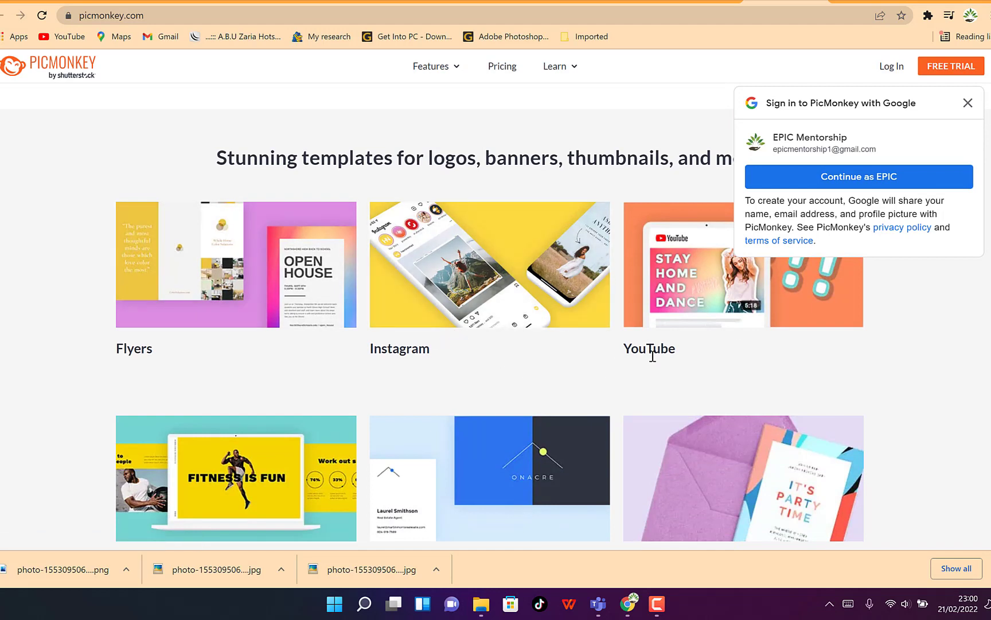
{"action": "scroll", "coordinate": [652, 356], "scroll_direction": "down", "scroll_amount": 2}
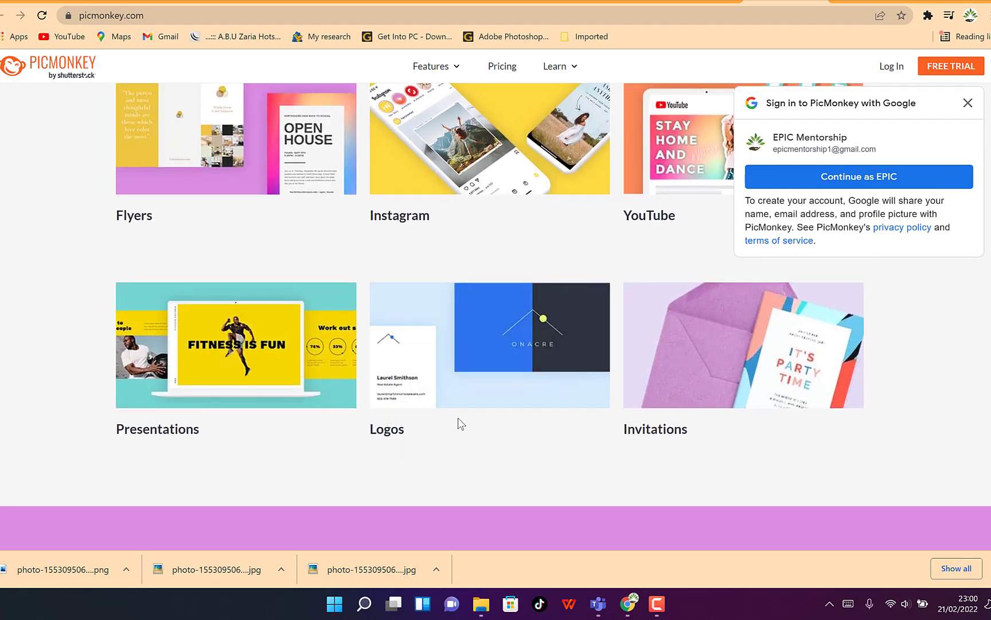
{"action": "scroll", "coordinate": [574, 407], "scroll_direction": "down", "scroll_amount": 4}
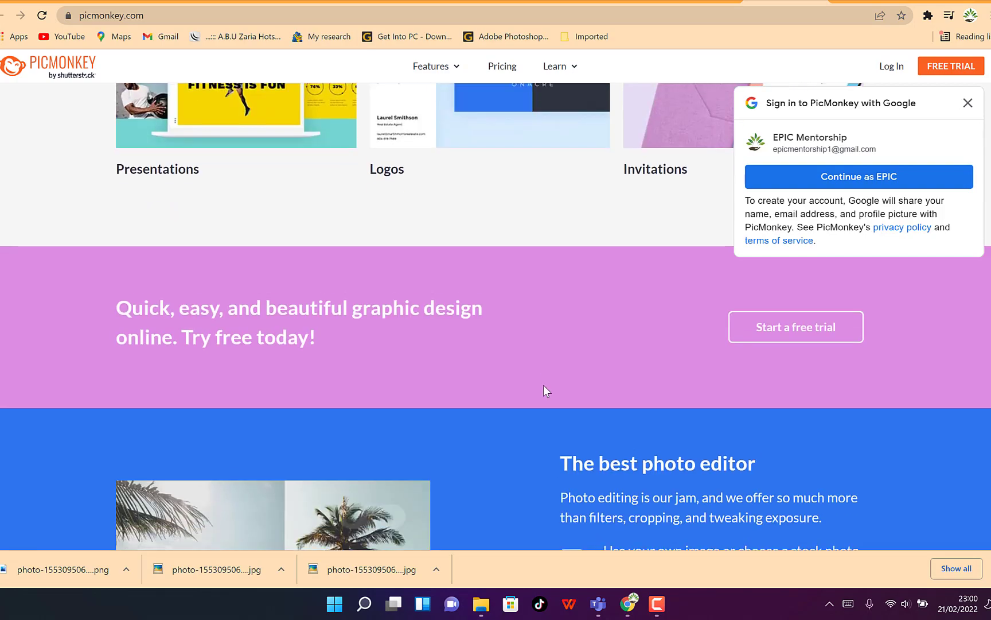
{"action": "scroll", "coordinate": [525, 292], "scroll_direction": "up", "scroll_amount": 11}
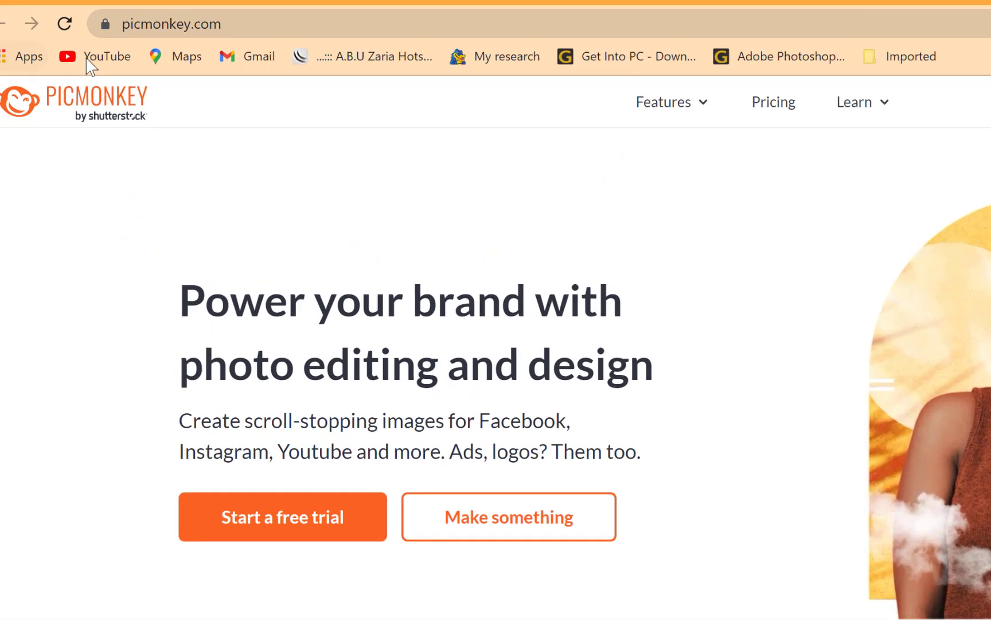
{"action": "left_click", "coordinate": [158, 17]}
{"action": "left_click", "coordinate": [278, 30]}
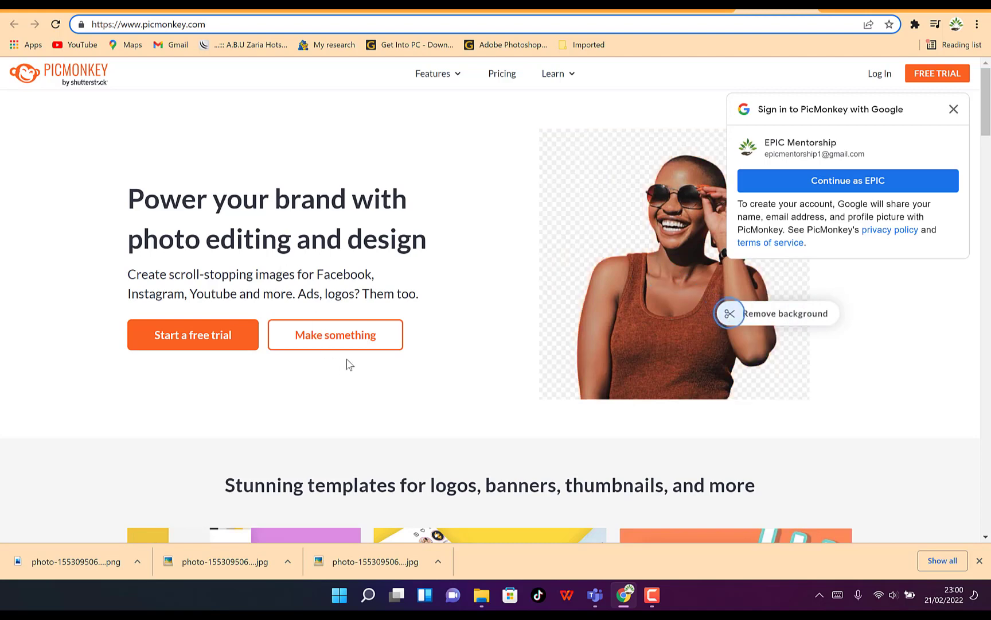
- Start making something and sign up for PicMonkey with the existing Google account
{"action": "left_click", "coordinate": [331, 337]}
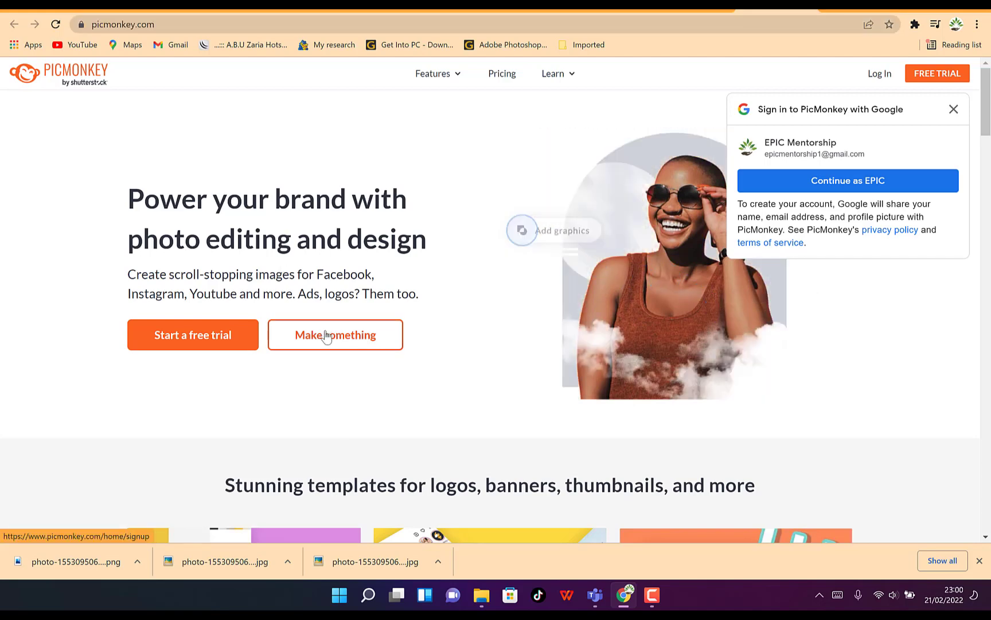
{"action": "left_click", "coordinate": [325, 336]}
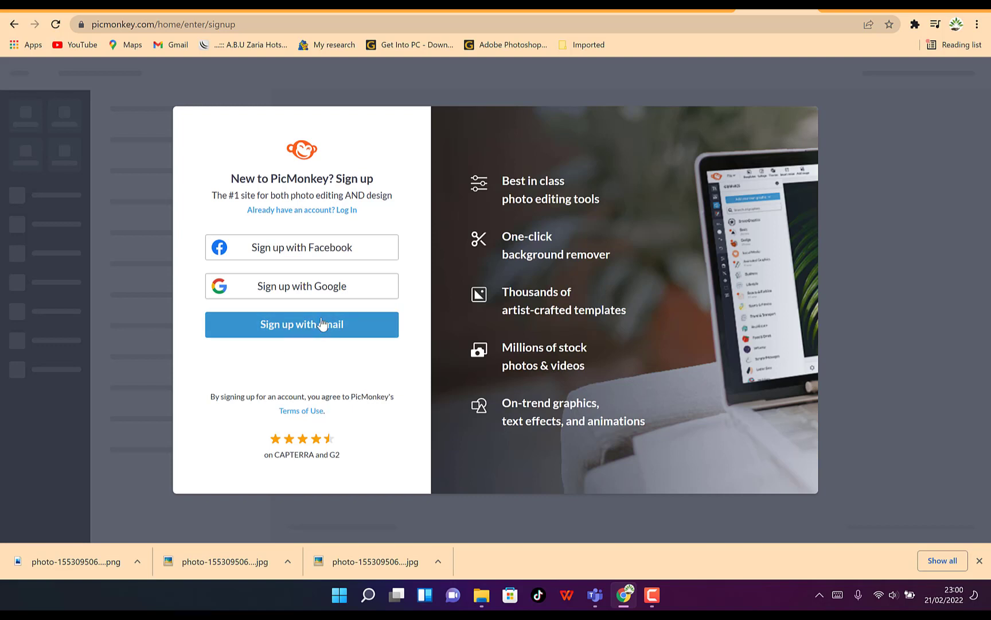
{"action": "left_click", "coordinate": [305, 290]}
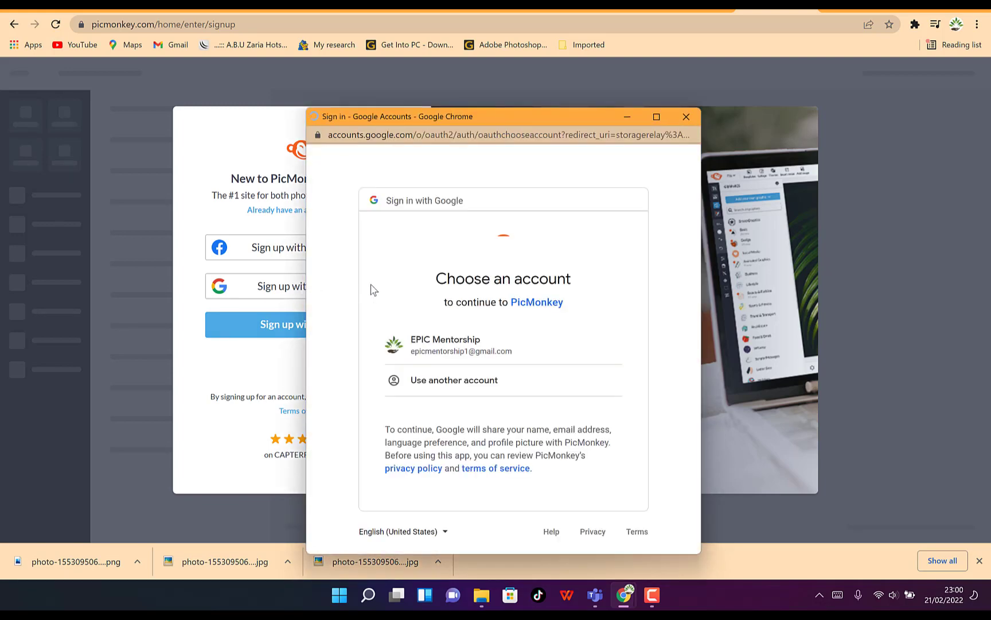
{"action": "left_click", "coordinate": [469, 339]}
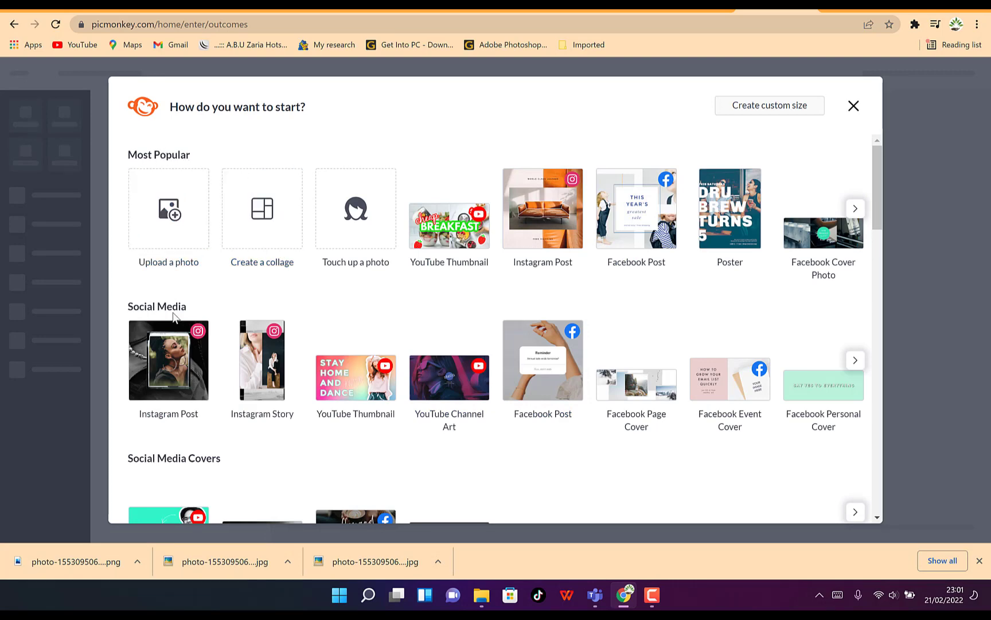
- Browse the design types offered for a new project, from Most Popular through Social Media and Print to Cards
{"action": "scroll", "coordinate": [261, 361], "scroll_direction": "down", "scroll_amount": 3}
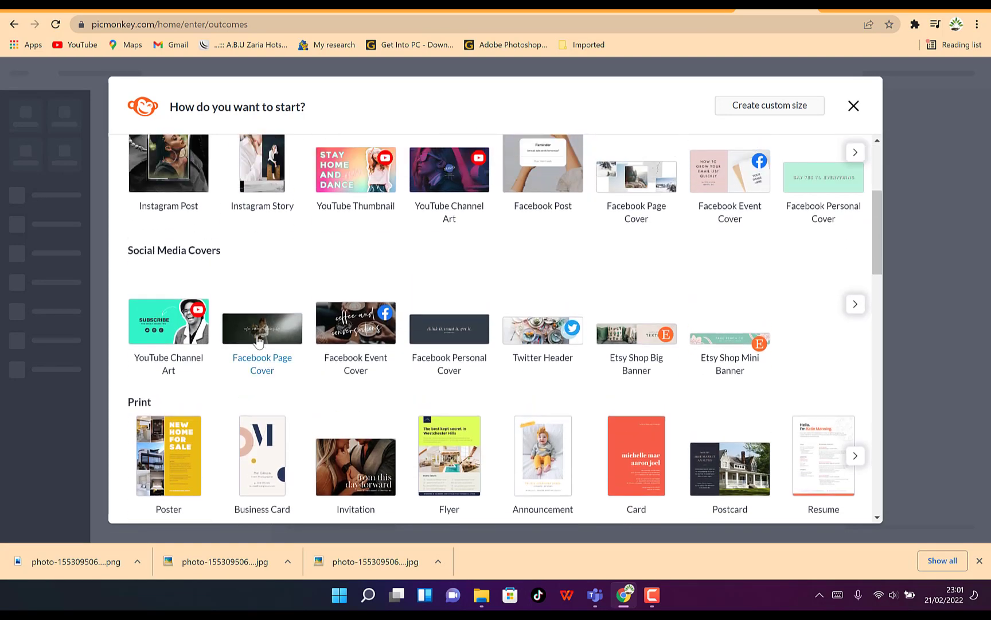
{"action": "scroll", "coordinate": [250, 253], "scroll_direction": "up", "scroll_amount": 3}
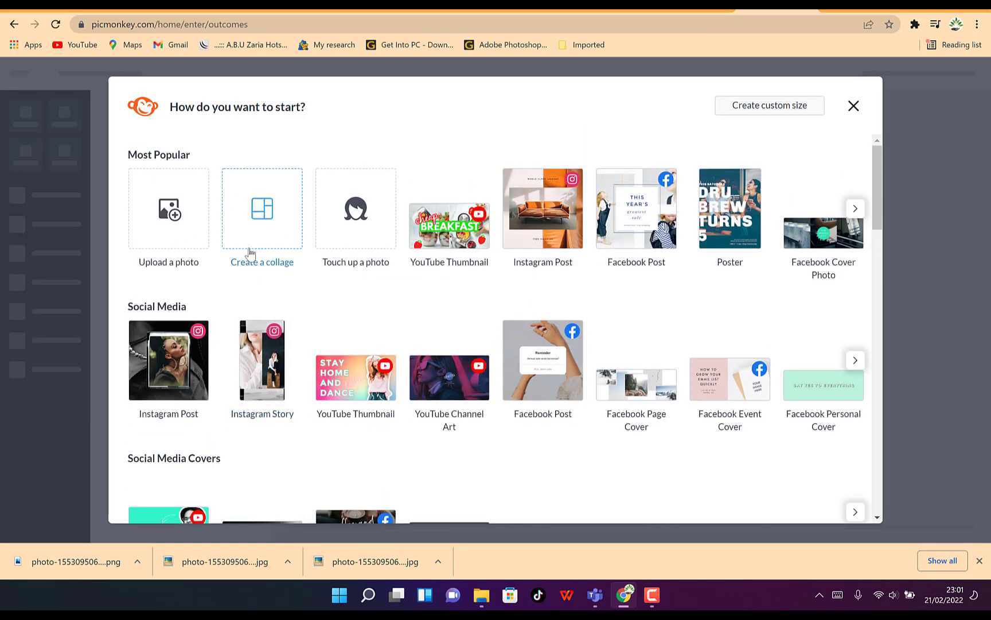
{"action": "left_click", "coordinate": [855, 208]}
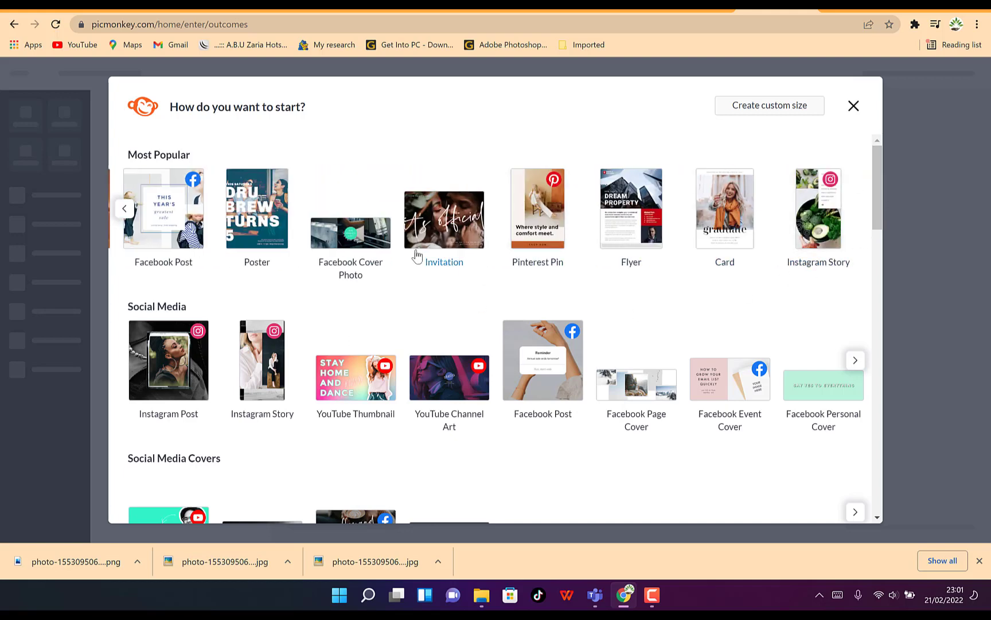
{"action": "scroll", "coordinate": [287, 247], "scroll_direction": "down", "scroll_amount": 3}
{"action": "scroll", "coordinate": [281, 247], "scroll_direction": "up", "scroll_amount": 1}
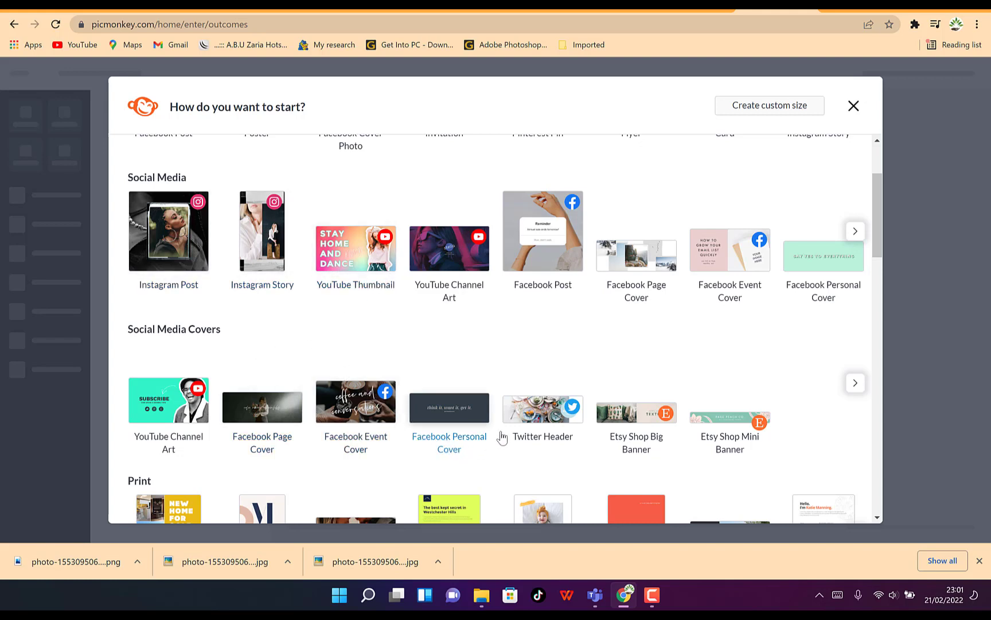
{"action": "scroll", "coordinate": [502, 438], "scroll_direction": "down", "scroll_amount": 1}
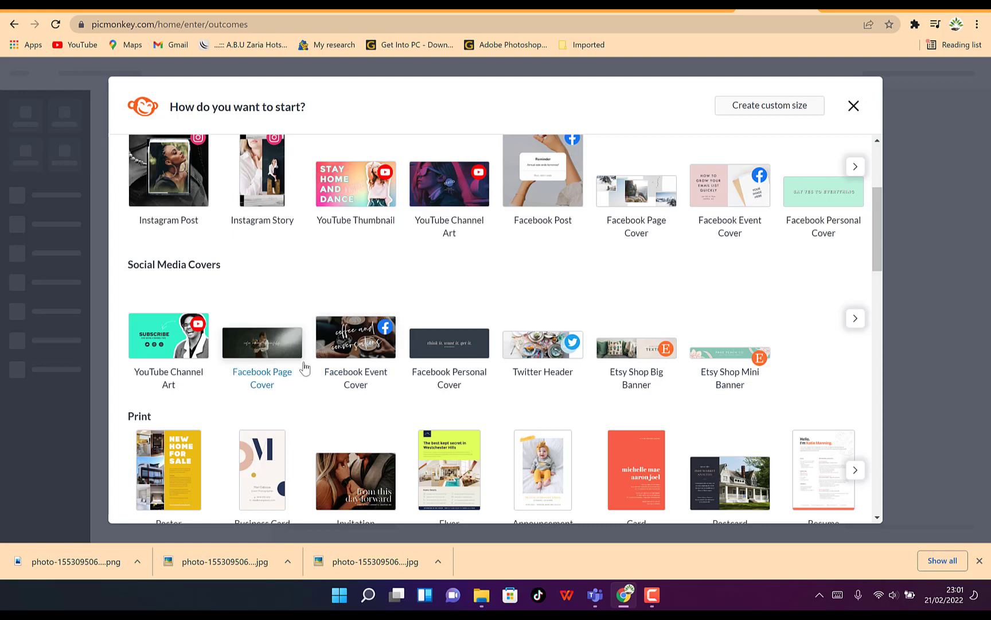
{"action": "scroll", "coordinate": [505, 390], "scroll_direction": "down", "scroll_amount": 3}
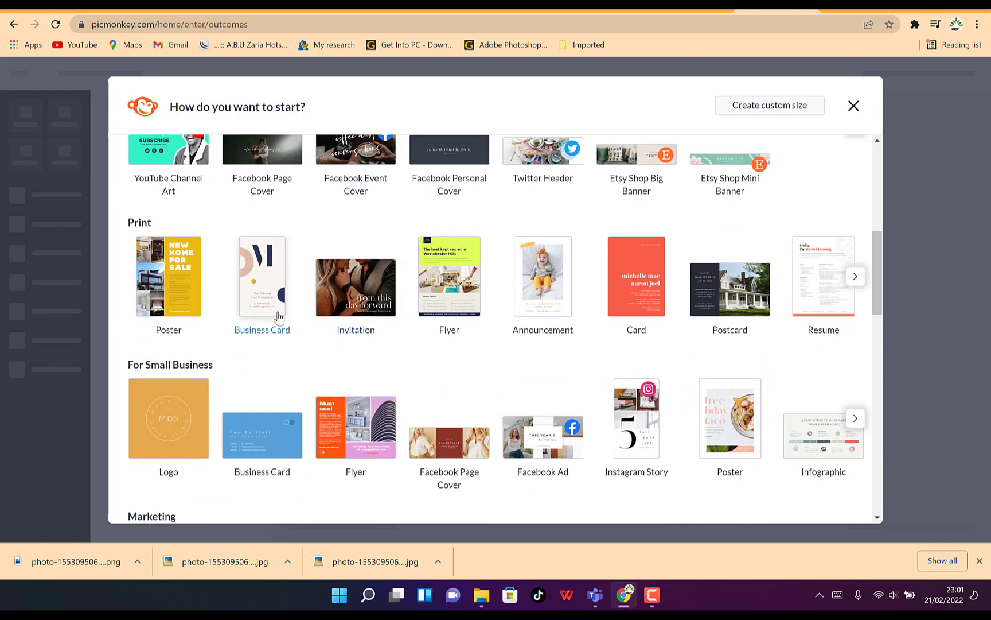
{"action": "scroll", "coordinate": [356, 292], "scroll_direction": "down", "scroll_amount": 1}
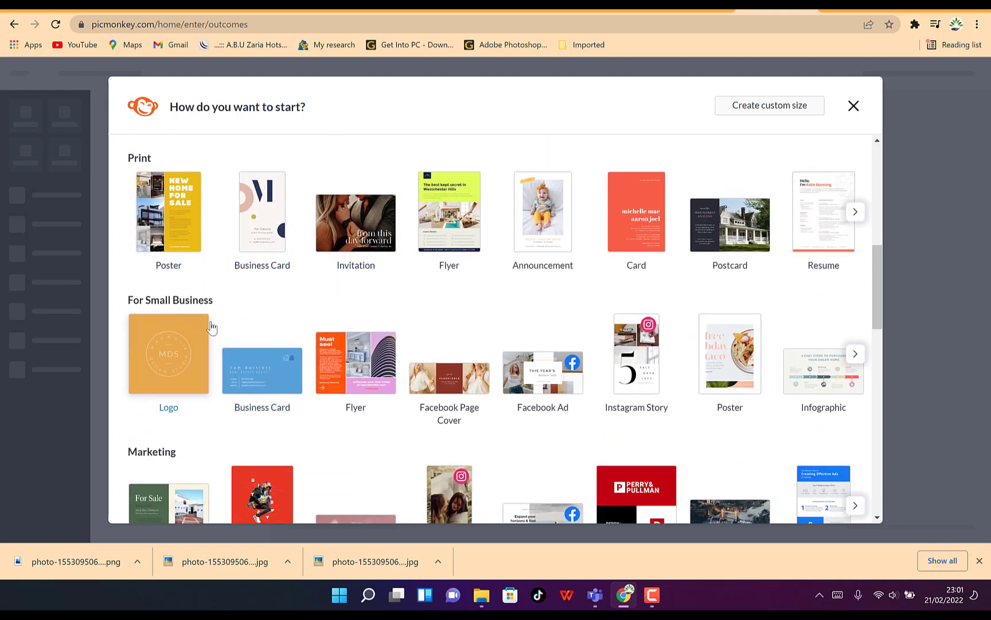
{"action": "scroll", "coordinate": [389, 387], "scroll_direction": "down", "scroll_amount": 3}
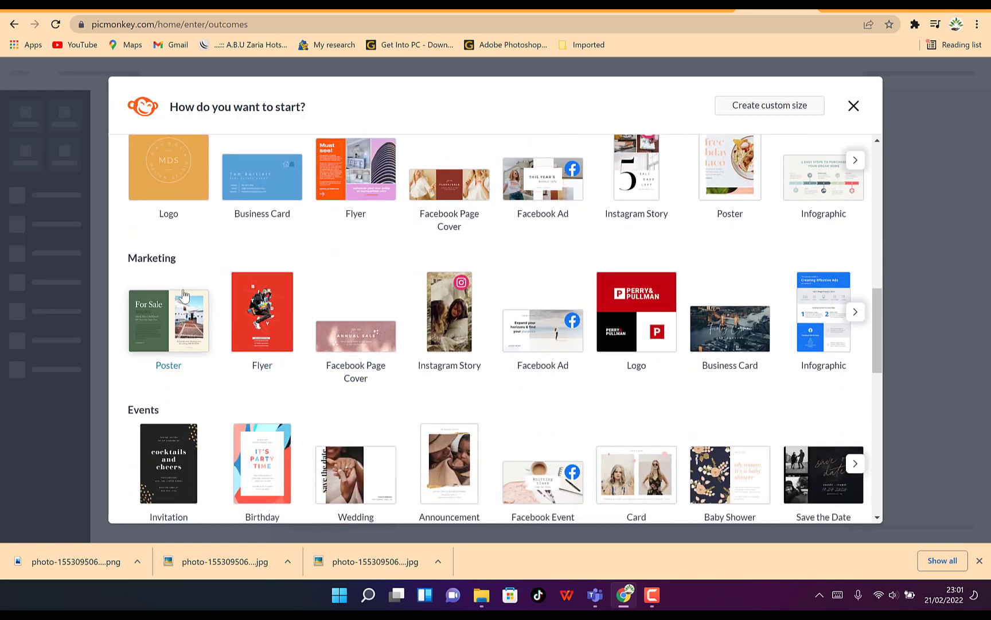
{"action": "scroll", "coordinate": [183, 295], "scroll_direction": "down", "scroll_amount": 6}
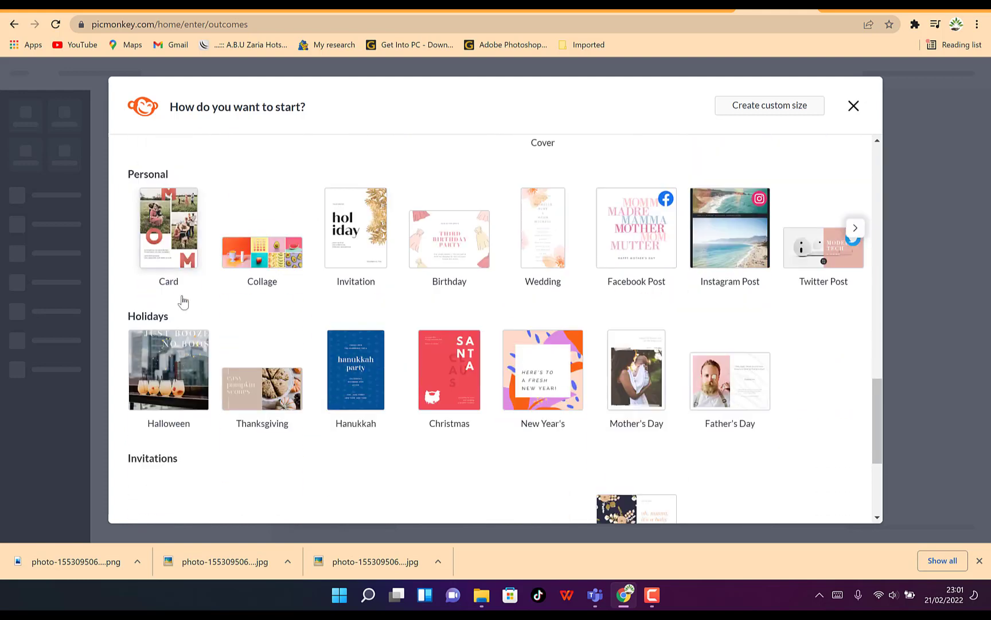
{"action": "scroll", "coordinate": [248, 306], "scroll_direction": "down", "scroll_amount": 3}
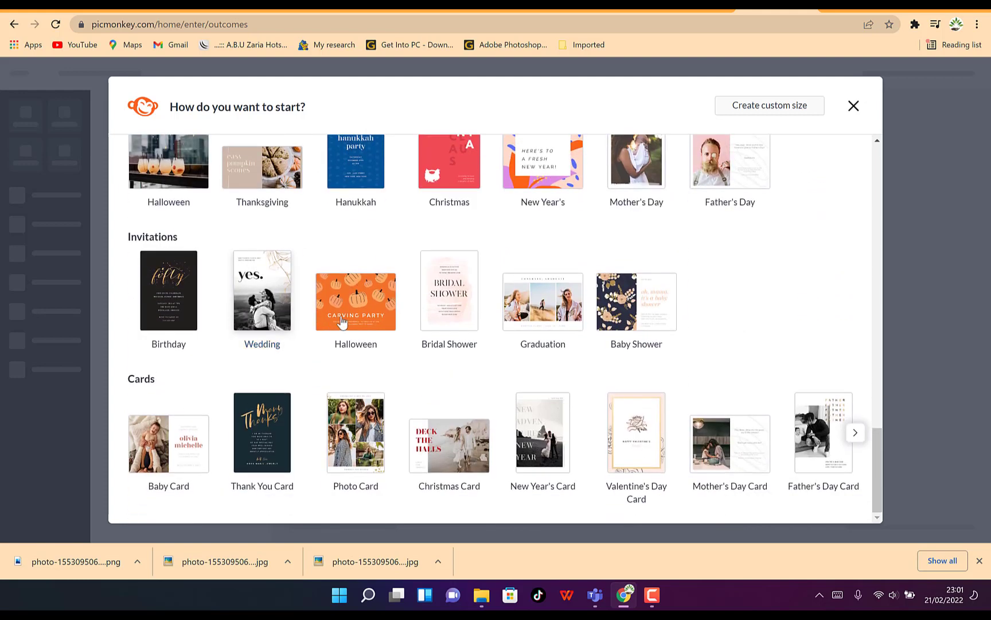
{"action": "scroll", "coordinate": [352, 338], "scroll_direction": "up", "scroll_amount": 11}
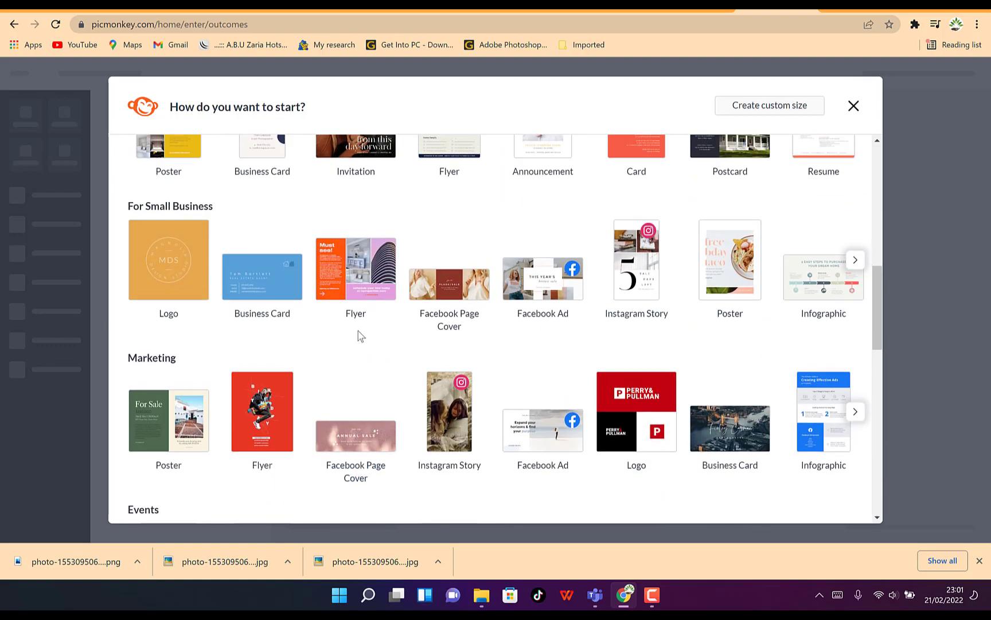
{"action": "scroll", "coordinate": [358, 335], "scroll_direction": "up", "scroll_amount": 8}
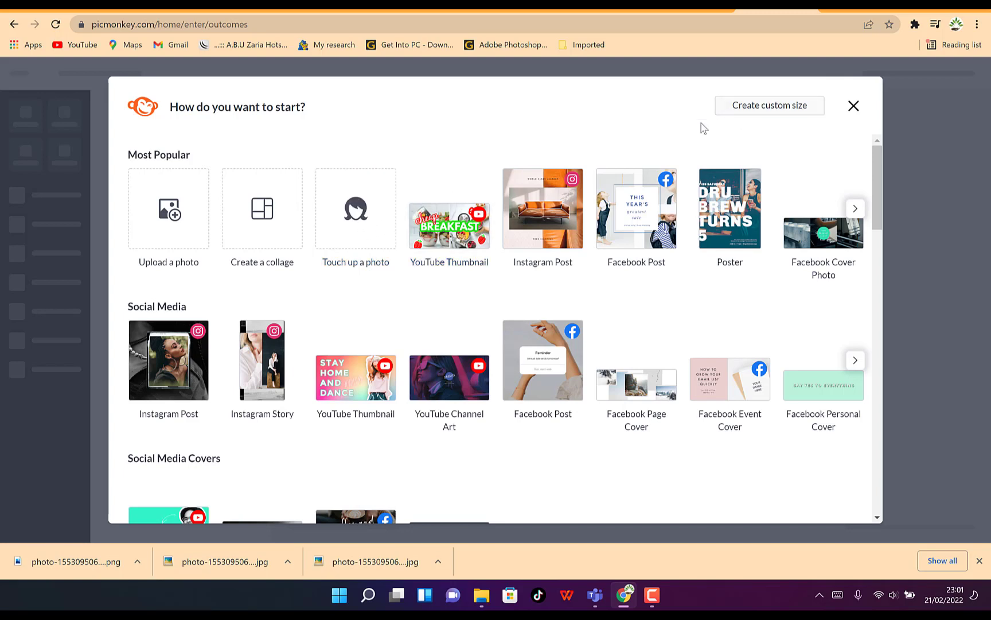
- Create a blank canvas with a custom size of 1920 x 1080 pixels and dismiss the guided tour notice
{"action": "left_click", "coordinate": [784, 112]}
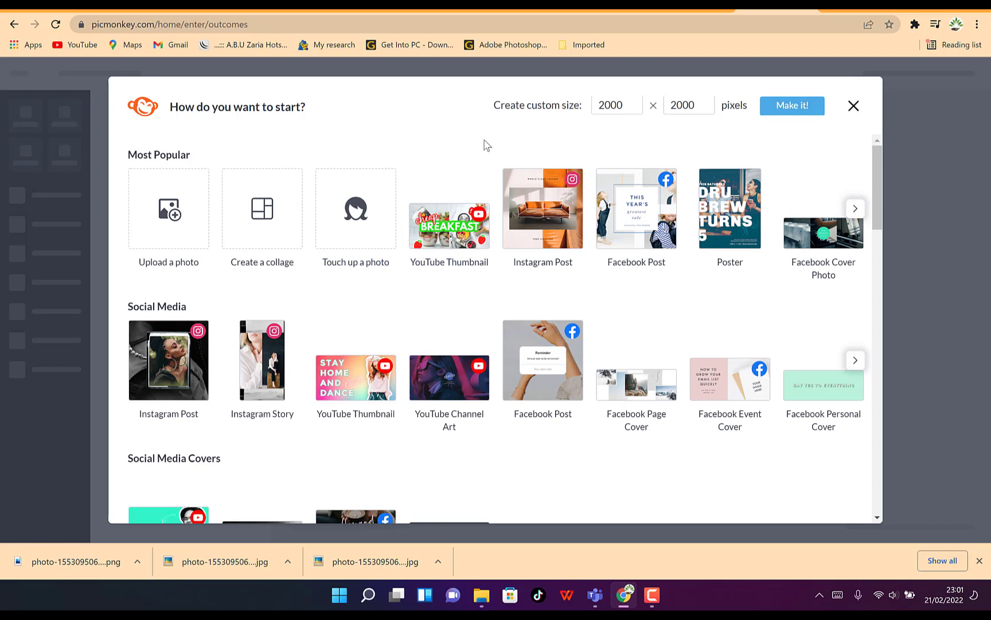
{"action": "double_click", "coordinate": [625, 105]}
{"action": "type", "text": "19"}
{"action": "key", "text": "Tab"}
{"action": "type", "text": "1"}
{"action": "left_click", "coordinate": [795, 111]}
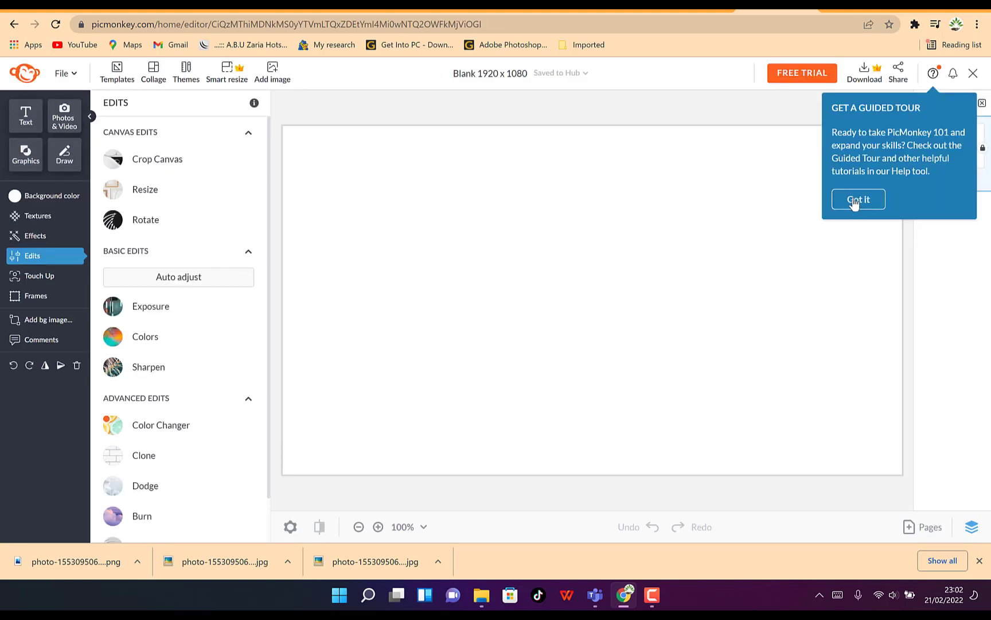
{"action": "left_click", "coordinate": [853, 201]}
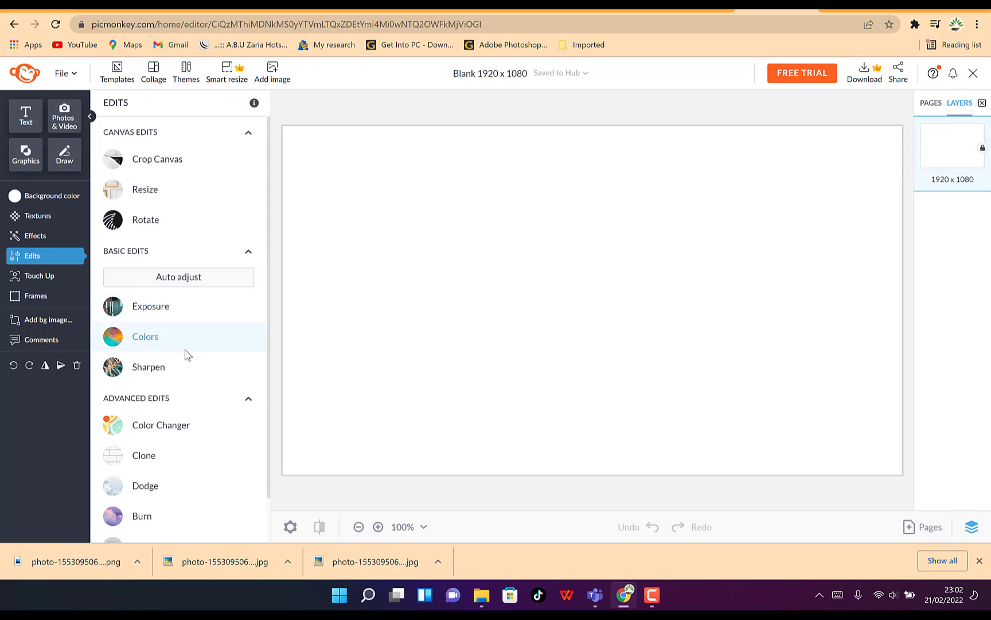
- Look over the Exposure adjustments and auto adjust the background layer's colors
{"action": "left_click", "coordinate": [178, 313]}
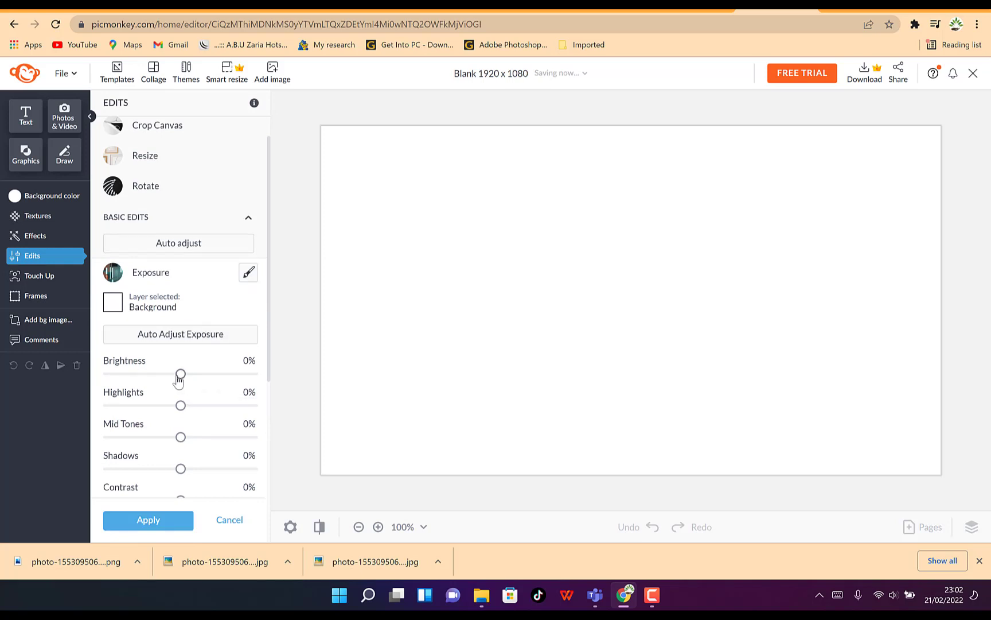
{"action": "scroll", "coordinate": [162, 359], "scroll_direction": "down", "scroll_amount": 5}
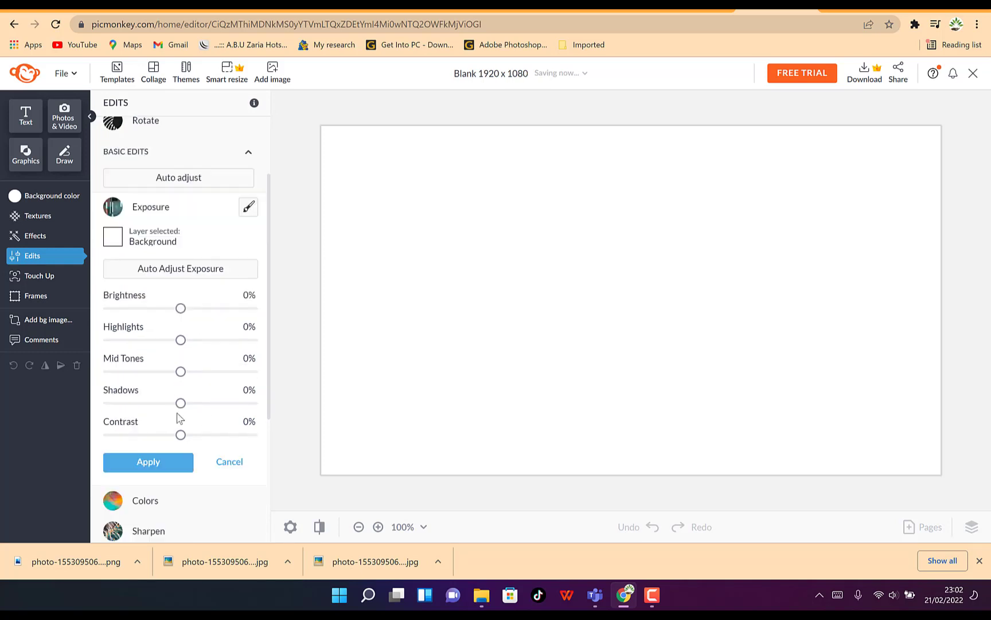
{"action": "left_click", "coordinate": [155, 318]}
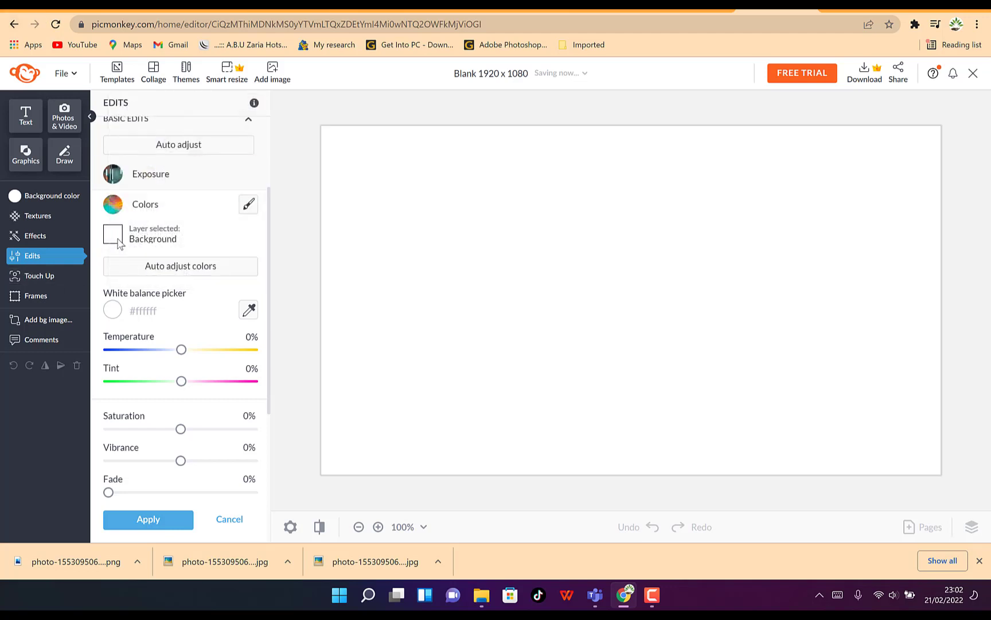
{"action": "left_click", "coordinate": [160, 269]}
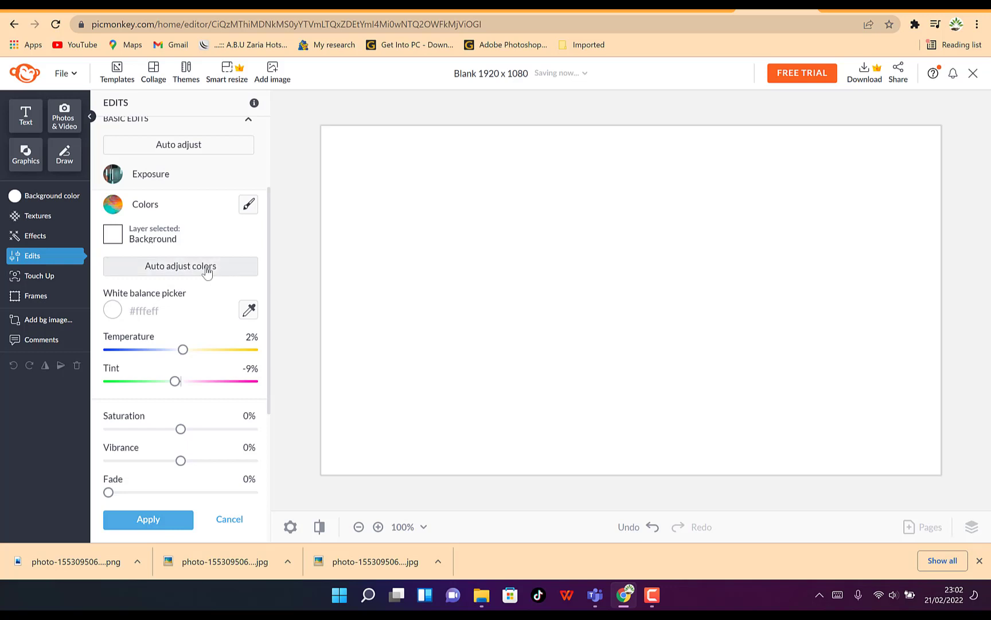
- Examine the erase and brush settings of the Colors adjustment and close them
{"action": "left_click", "coordinate": [248, 204]}
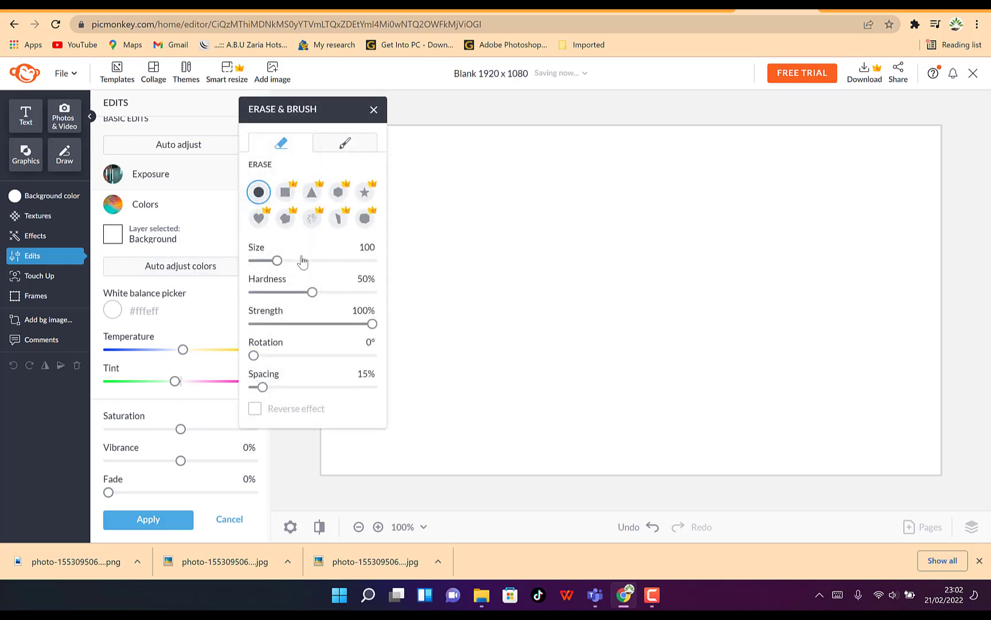
{"action": "left_click", "coordinate": [361, 140]}
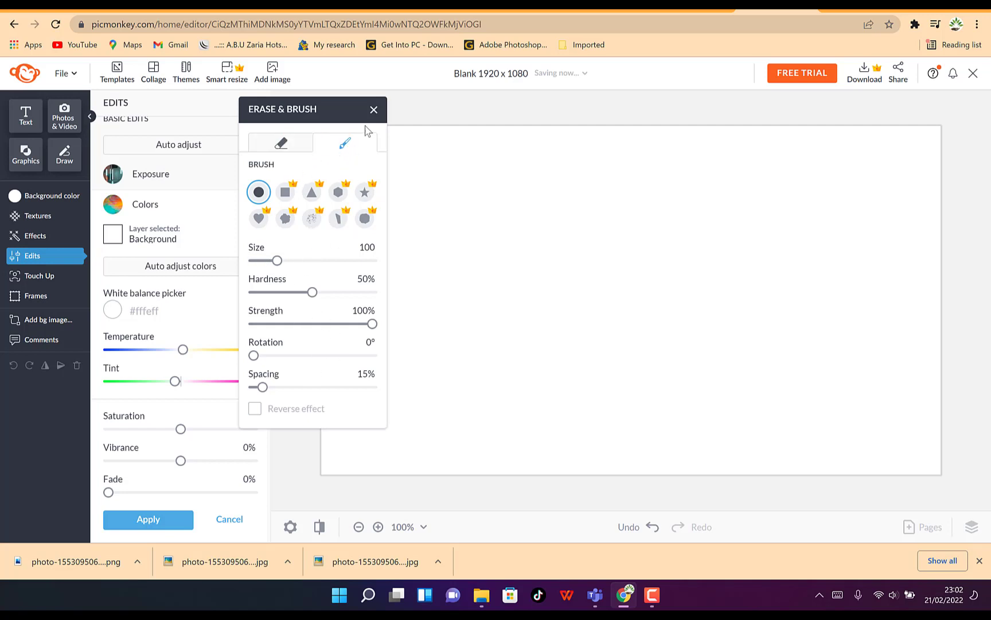
{"action": "left_click", "coordinate": [374, 110]}
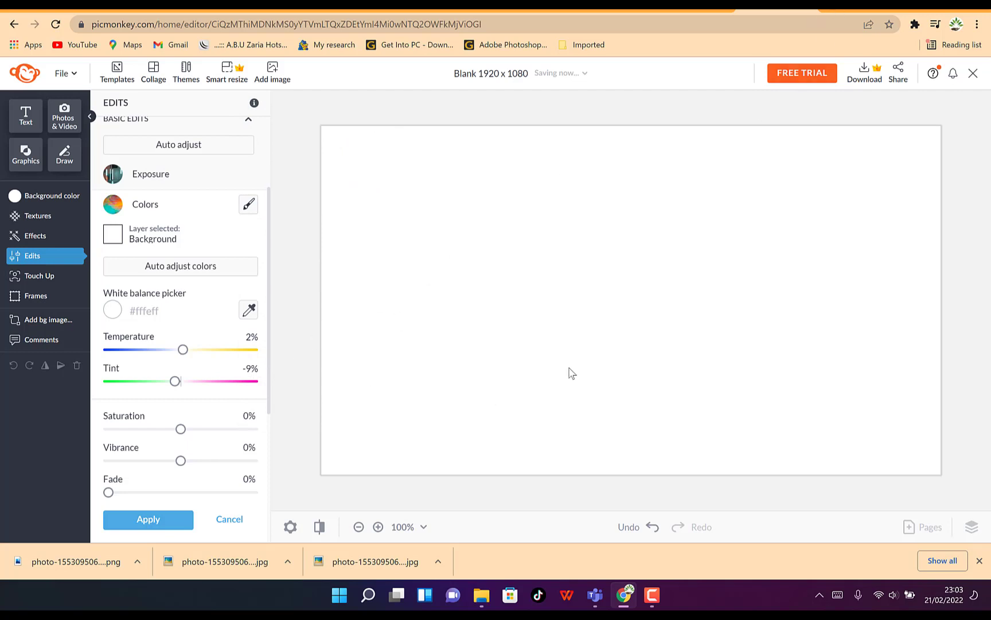
- Search Google in a new browser tab for "cool background"
{"action": "key", "text": "ctrl+t"}
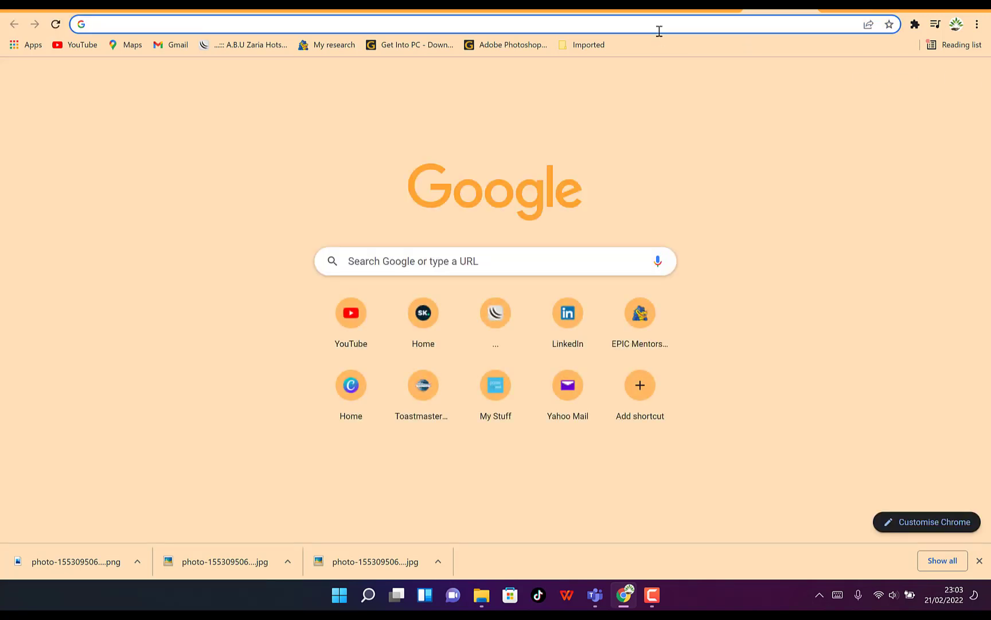
{"action": "left_click", "coordinate": [659, 27]}
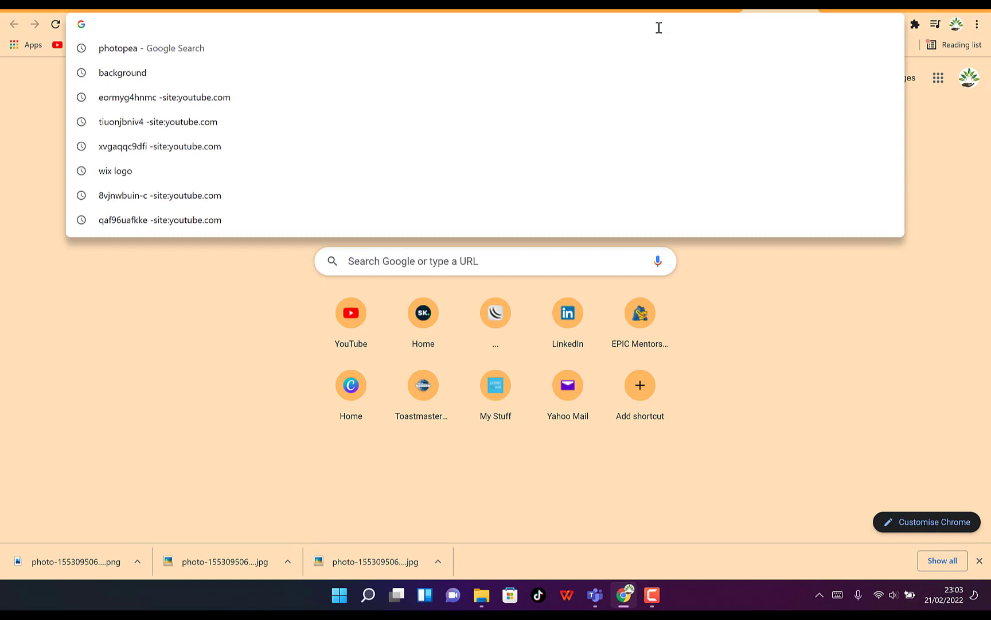
{"action": "type", "text": "cool b"}
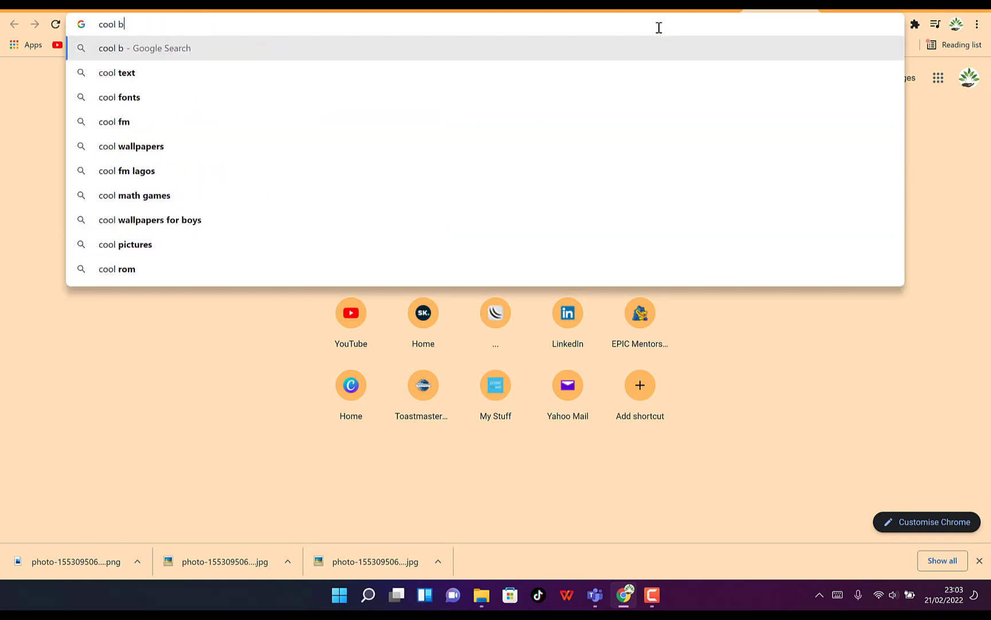
{"action": "type", "text": "ackground"}
{"action": "key", "text": "Return"}
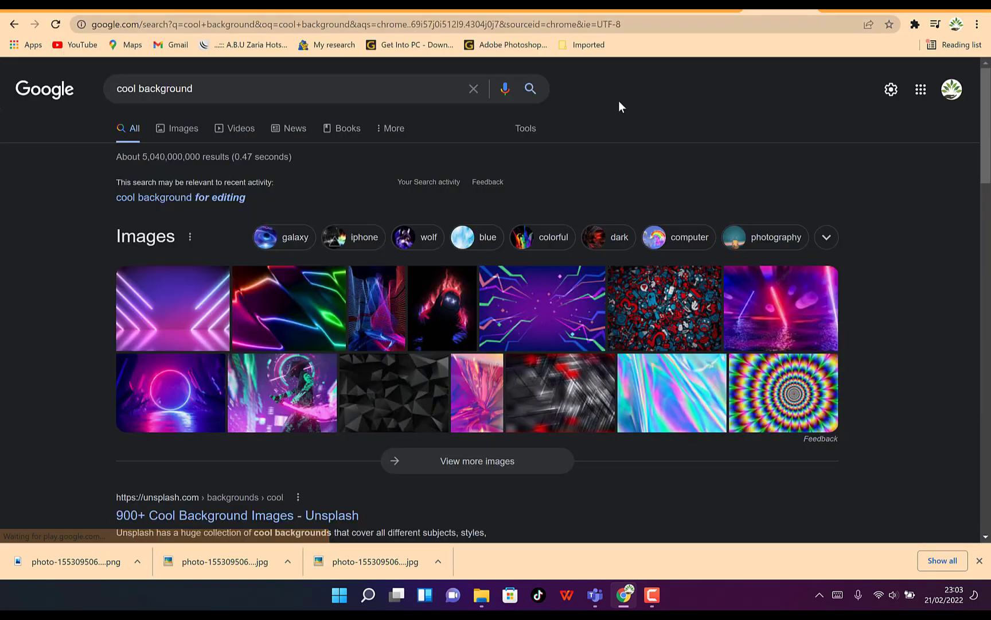
- Browse the Google image results for "cool background" and open the pink-to-purple polygon background from turbofuture.com
{"action": "left_click", "coordinate": [185, 132]}
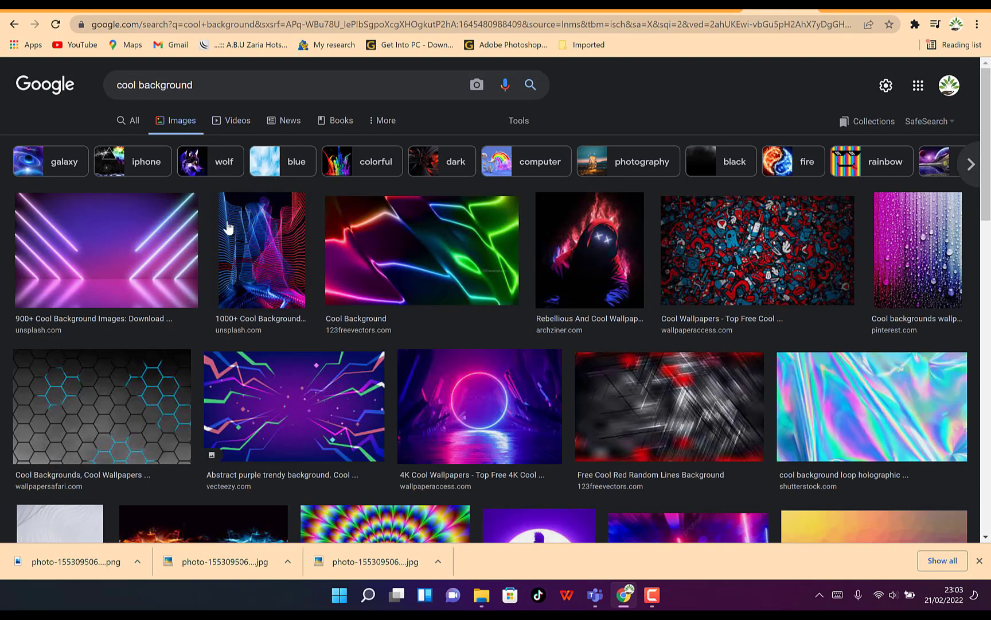
{"action": "scroll", "coordinate": [436, 505], "scroll_direction": "down", "scroll_amount": 5}
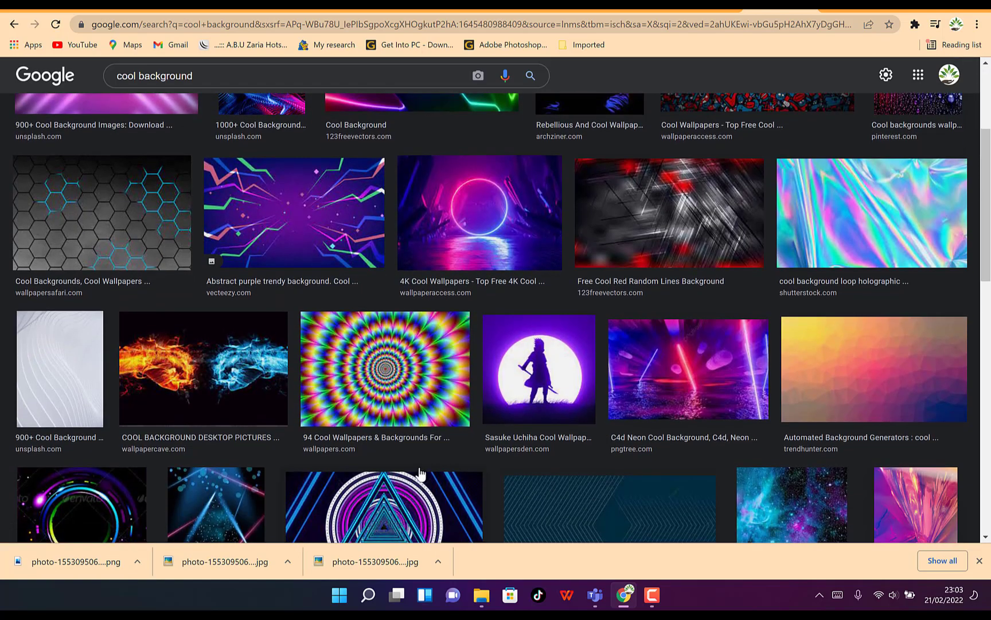
{"action": "scroll", "coordinate": [442, 444], "scroll_direction": "down", "scroll_amount": 1}
{"action": "scroll", "coordinate": [452, 388], "scroll_direction": "down", "scroll_amount": 5}
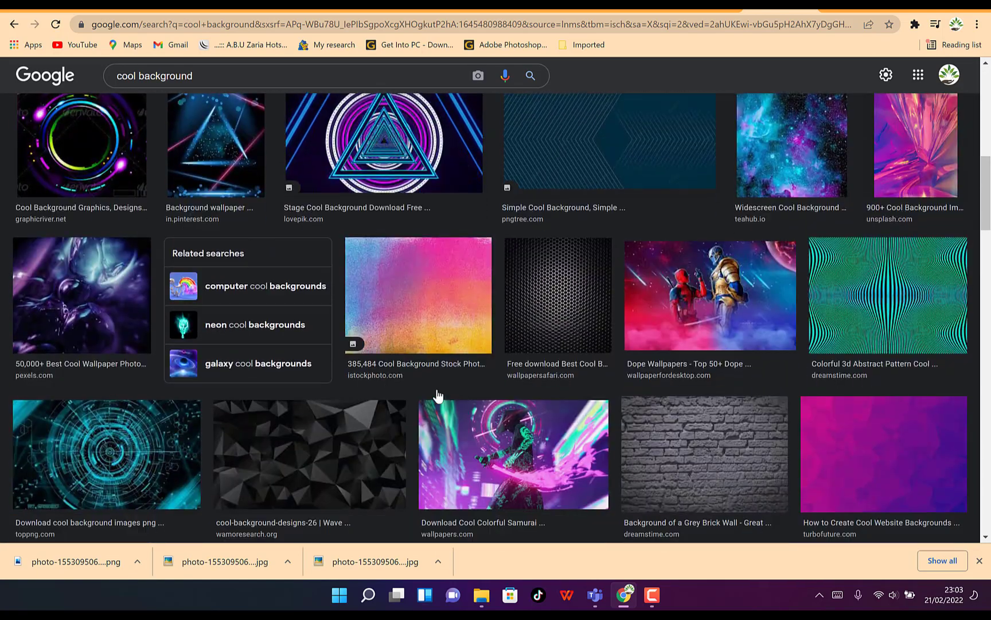
{"action": "scroll", "coordinate": [878, 315], "scroll_direction": "down", "scroll_amount": 3}
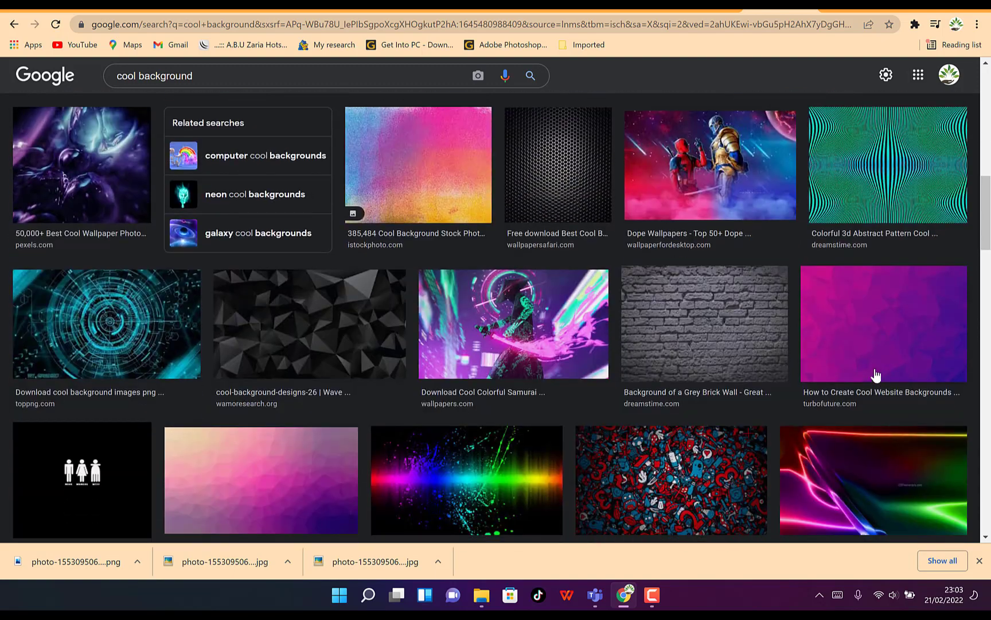
{"action": "left_click", "coordinate": [869, 325]}
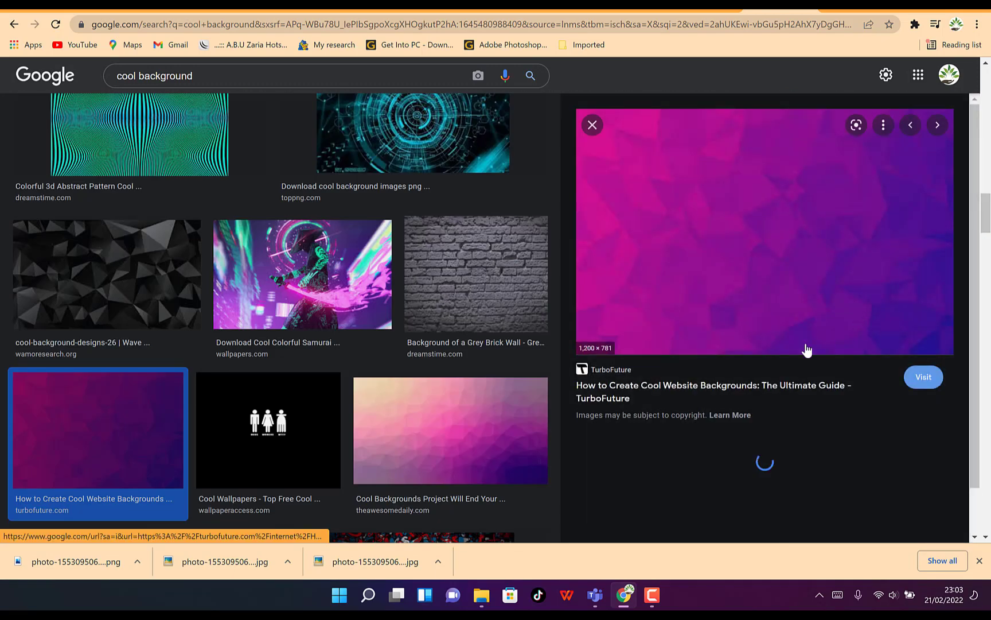
- Save the polygon background image as a PNG in the "Best graphic design website" folder under Videos > NEW
{"action": "right_click", "coordinate": [739, 232]}
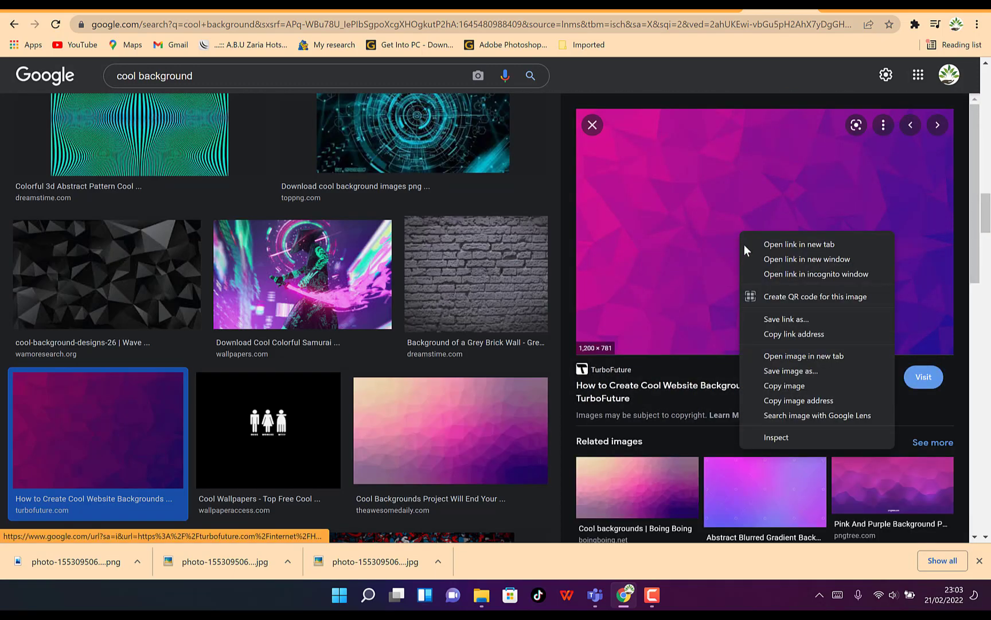
{"action": "left_click", "coordinate": [786, 371]}
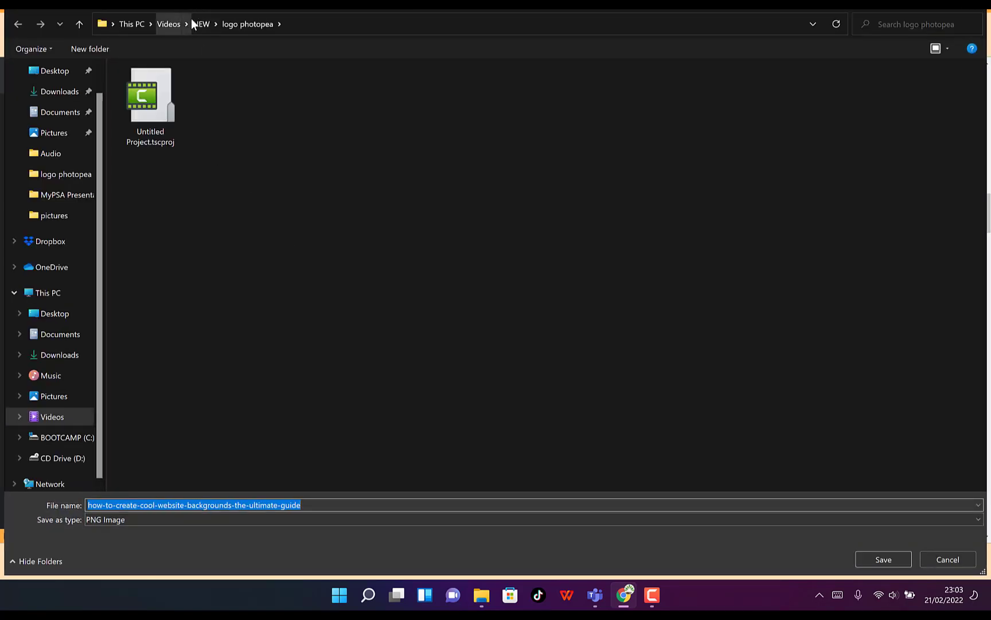
{"action": "left_click", "coordinate": [205, 32]}
{"action": "double_click", "coordinate": [205, 143]}
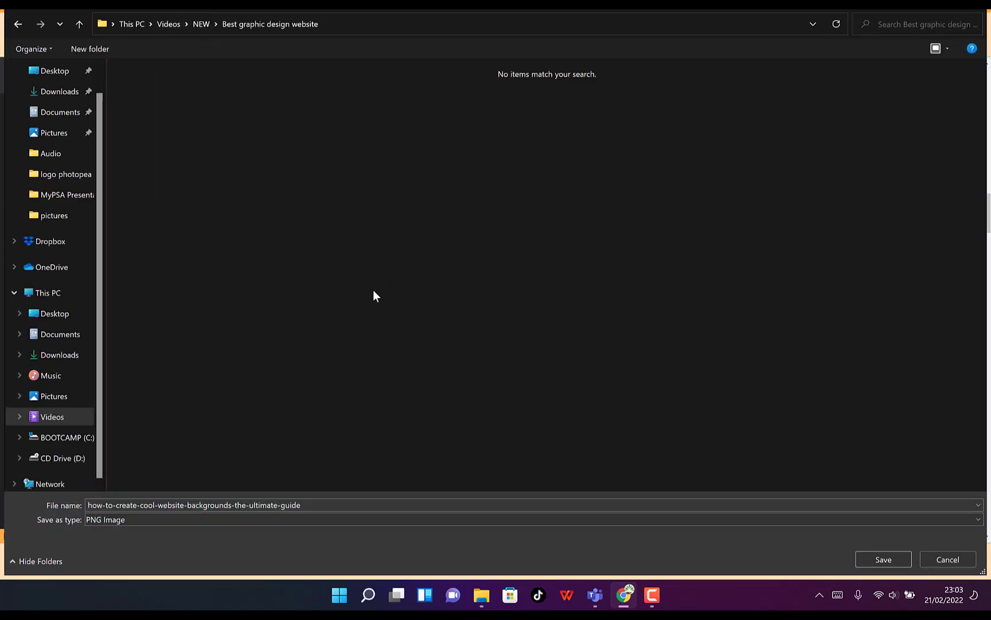
{"action": "left_click", "coordinate": [884, 559]}
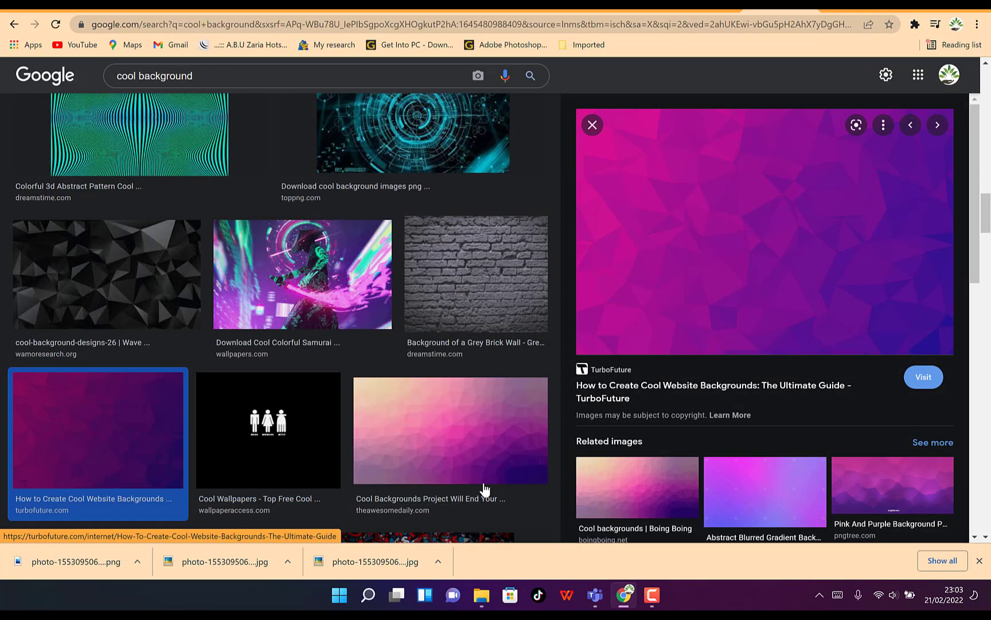
- Switch back to the PicMonkey editor and leave the Colors adjustment without applying it
{"action": "left_click", "coordinate": [680, 11]}
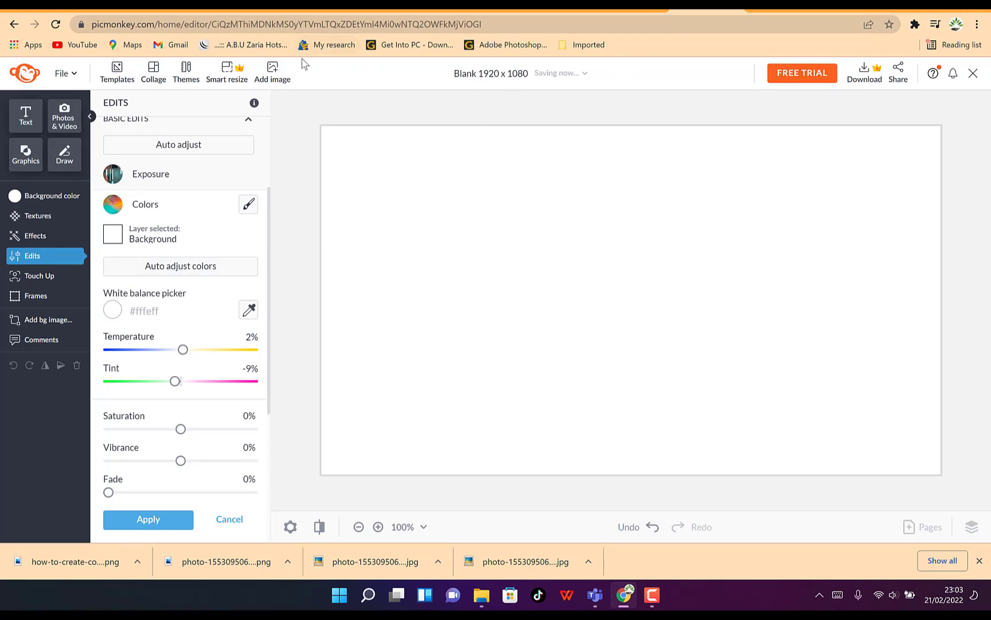
{"action": "left_click", "coordinate": [279, 78]}
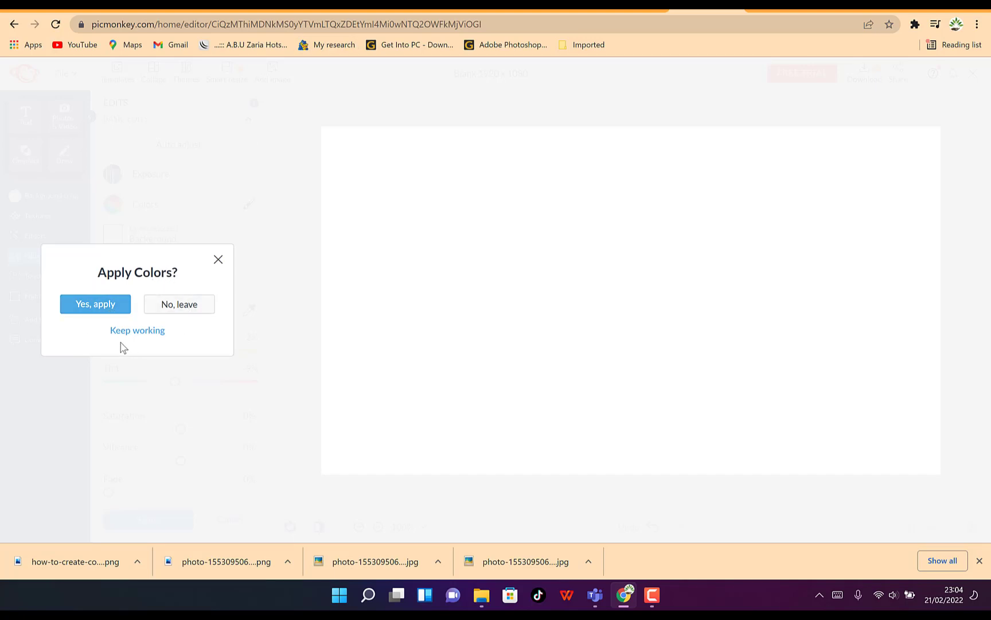
{"action": "left_click", "coordinate": [179, 303]}
- Upload the saved polygon background from the "Best graphic design website" folder and fill the canvas background with it
{"action": "left_click", "coordinate": [272, 72]}
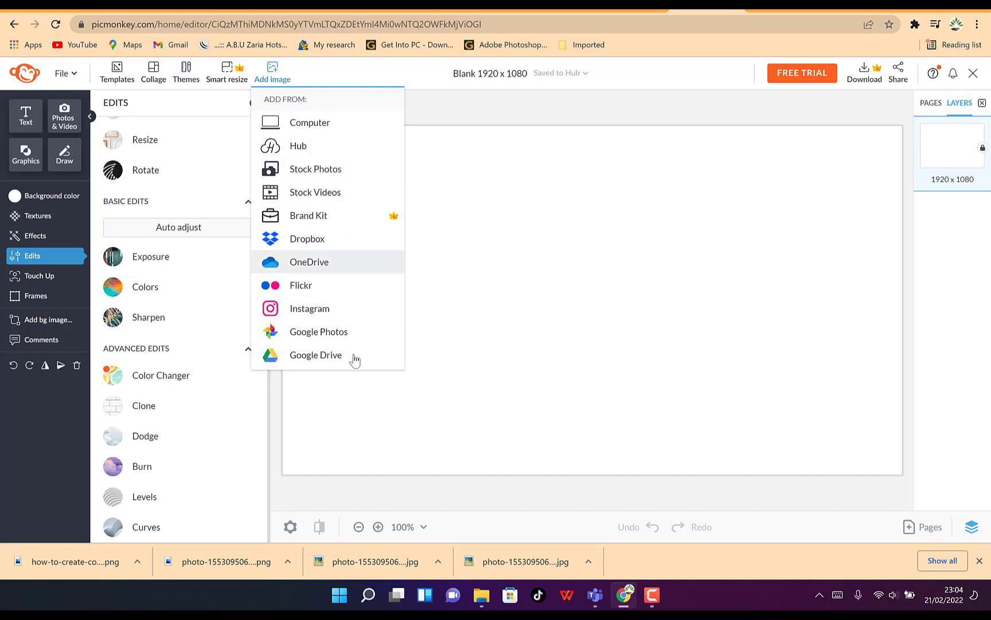
{"action": "left_click", "coordinate": [314, 134]}
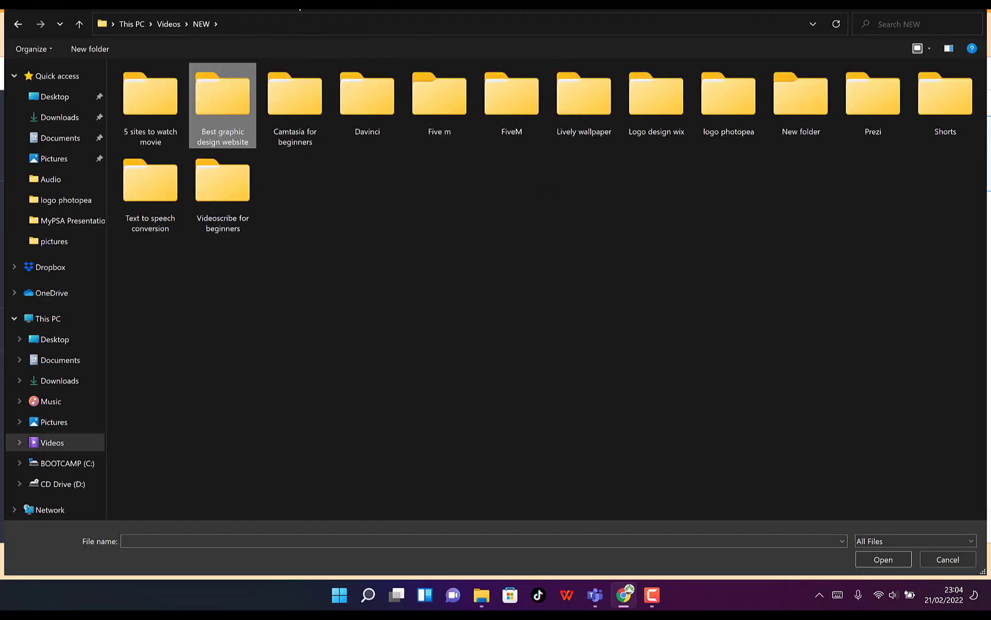
{"action": "double_click", "coordinate": [225, 92]}
{"action": "left_click", "coordinate": [178, 108]}
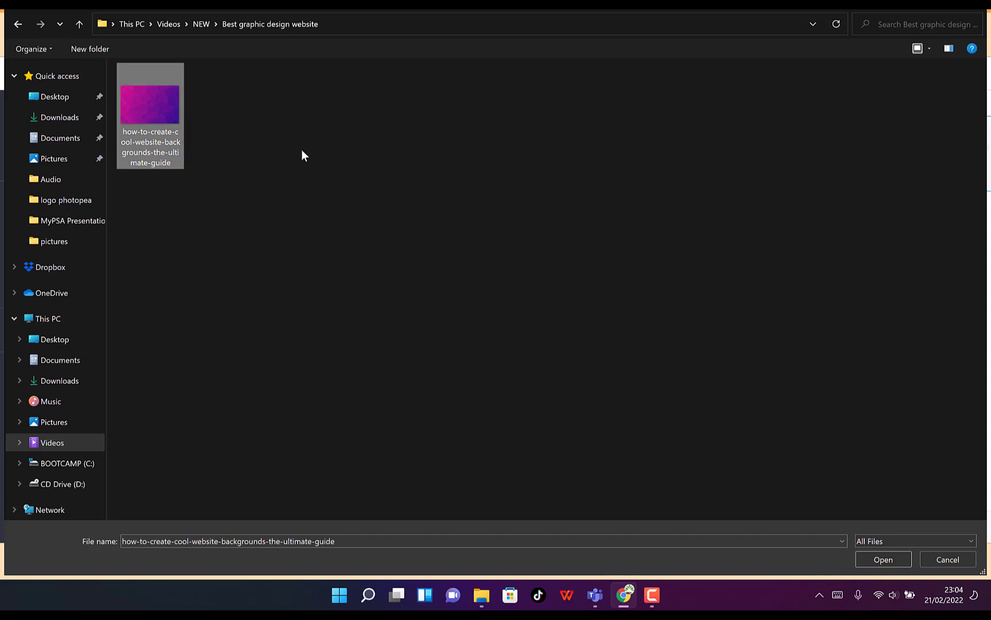
{"action": "left_click", "coordinate": [885, 561]}
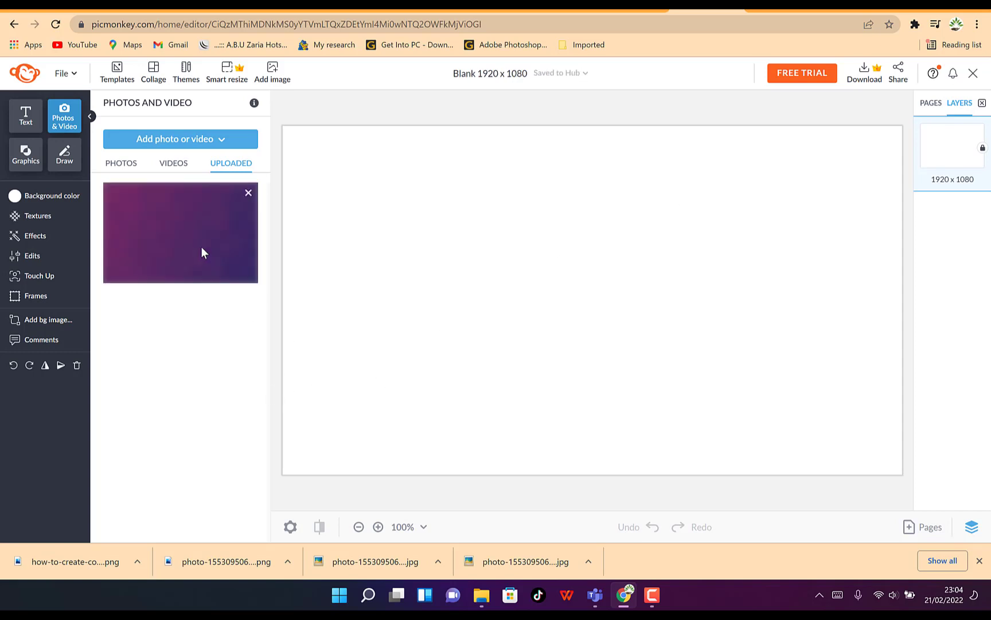
{"action": "left_click_drag", "start_coordinate": [179, 253], "coordinate": [357, 283]}
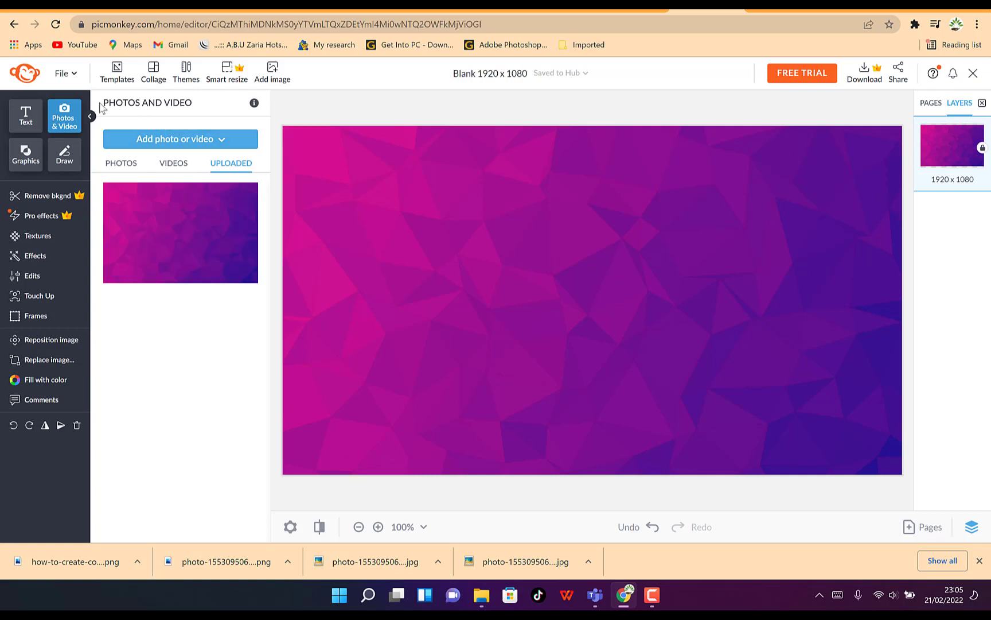
- Browse the text layouts and add the "SMILE A LOT." layout to the canvas
{"action": "left_click", "coordinate": [27, 115]}
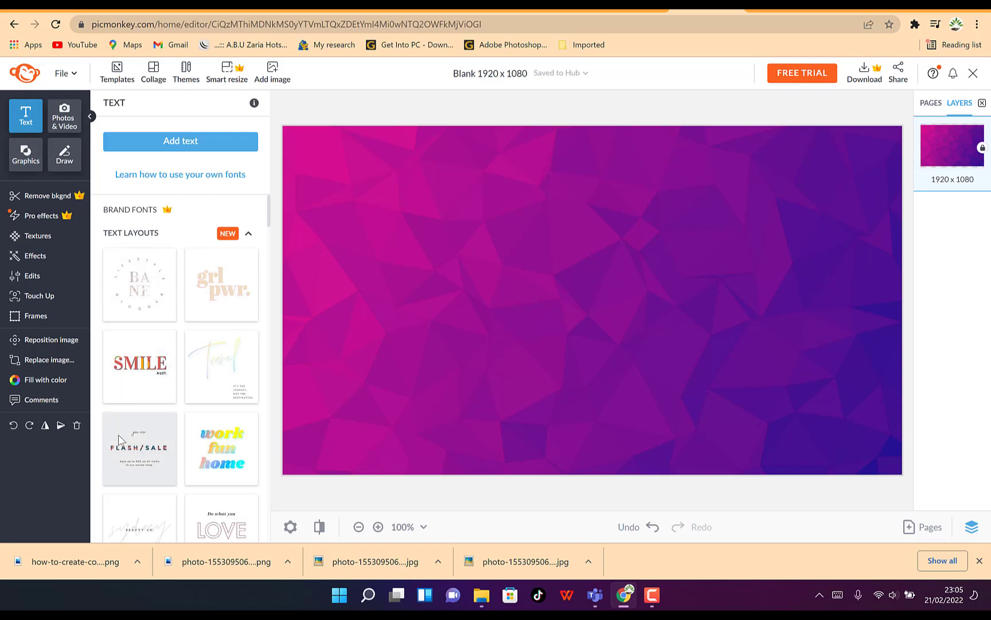
{"action": "scroll", "coordinate": [173, 327], "scroll_direction": "down", "scroll_amount": 6}
{"action": "scroll", "coordinate": [172, 326], "scroll_direction": "down", "scroll_amount": 10}
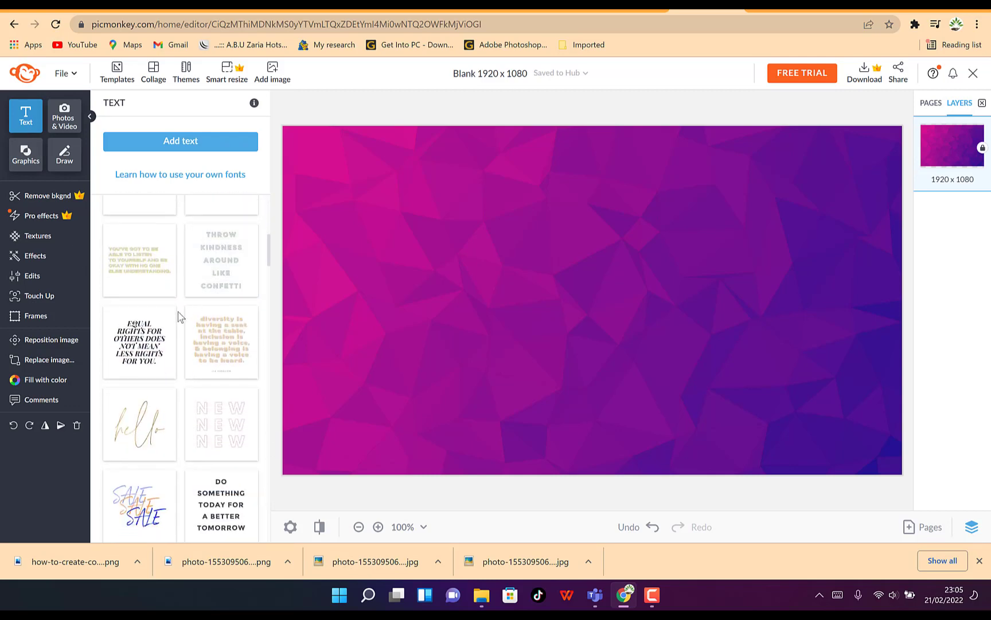
{"action": "scroll", "coordinate": [175, 326], "scroll_direction": "down", "scroll_amount": 3}
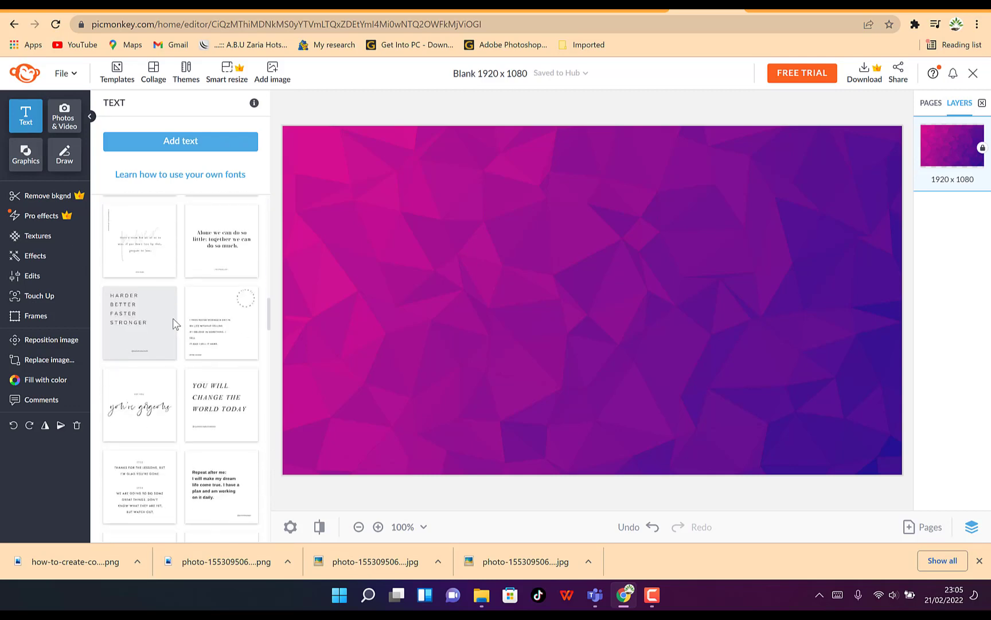
{"action": "scroll", "coordinate": [175, 312], "scroll_direction": "up", "scroll_amount": 20}
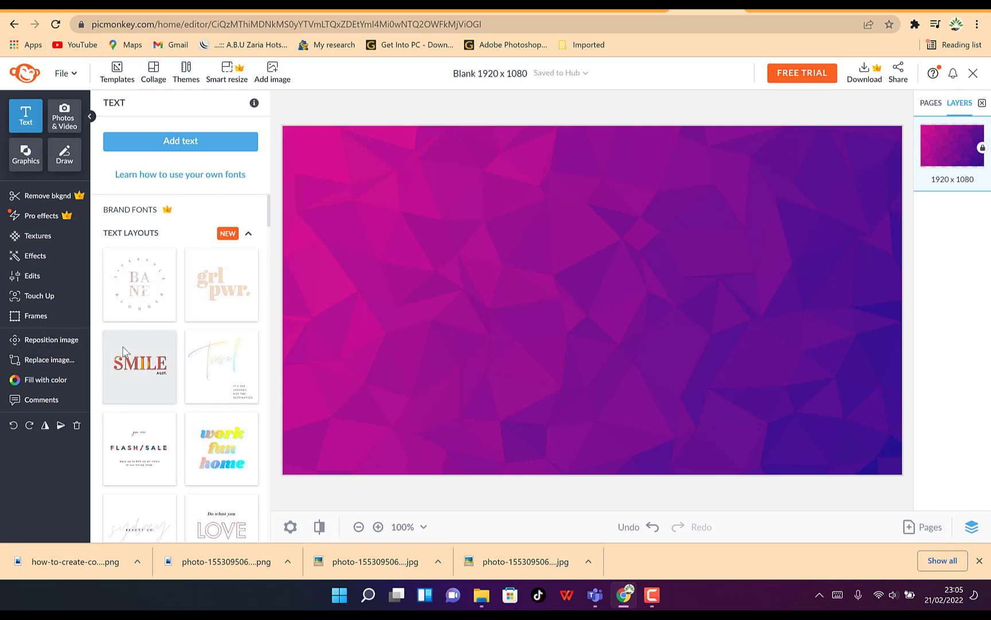
{"action": "left_click", "coordinate": [136, 366]}
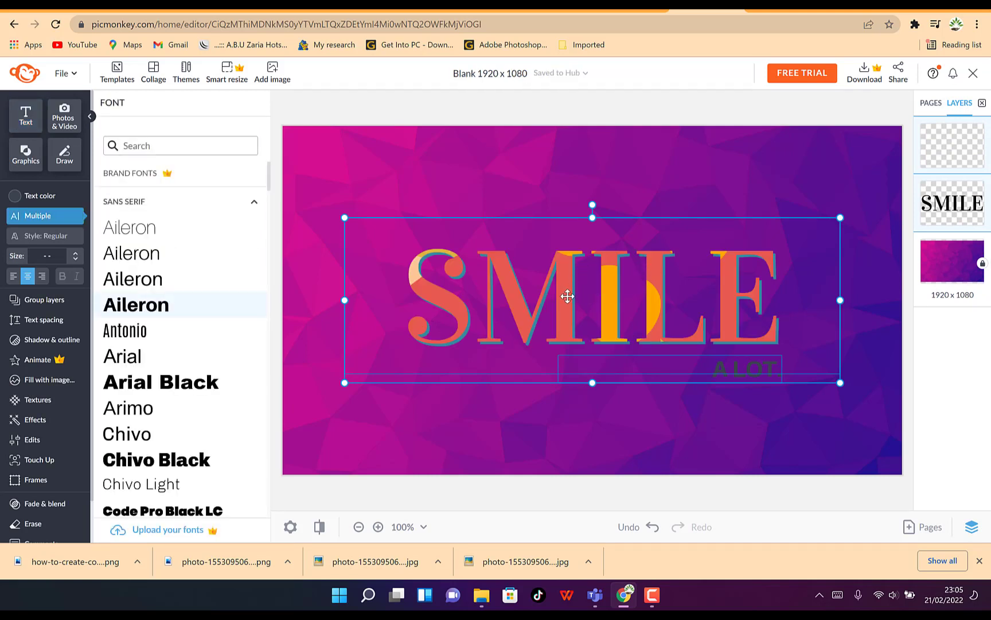
- Look over the fonts and image fill options for the "SMILE" text and set its fill saturation to 60%
{"action": "left_click", "coordinate": [567, 296]}
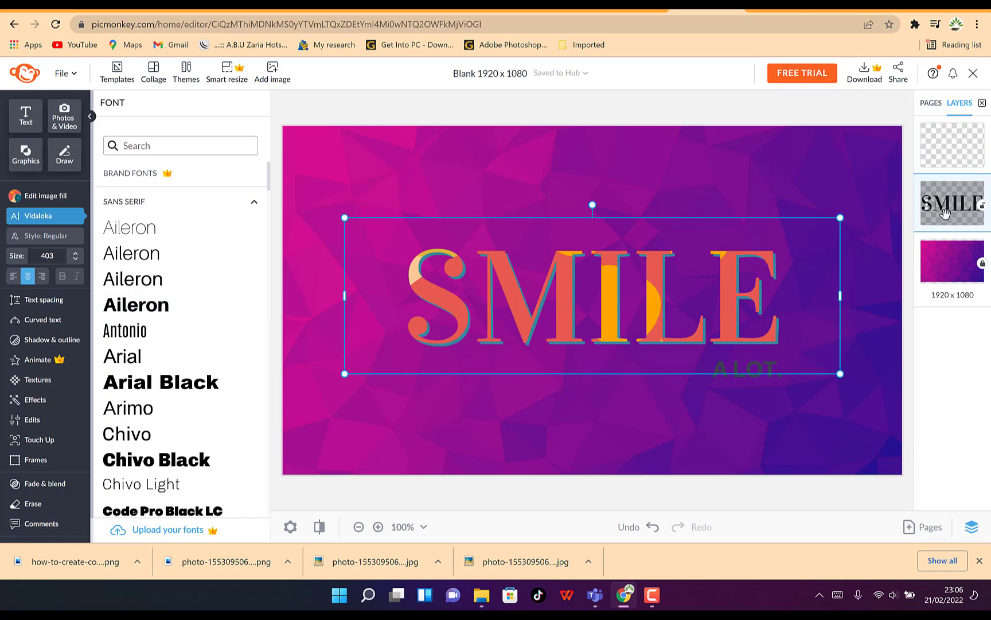
{"action": "double_click", "coordinate": [624, 262]}
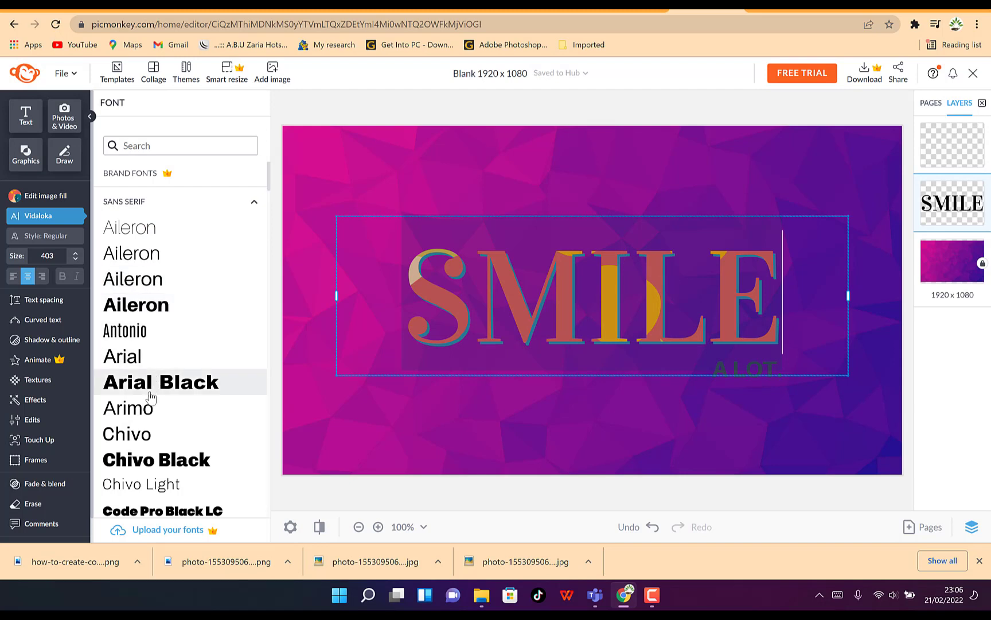
{"action": "scroll", "coordinate": [163, 383], "scroll_direction": "down", "scroll_amount": 5}
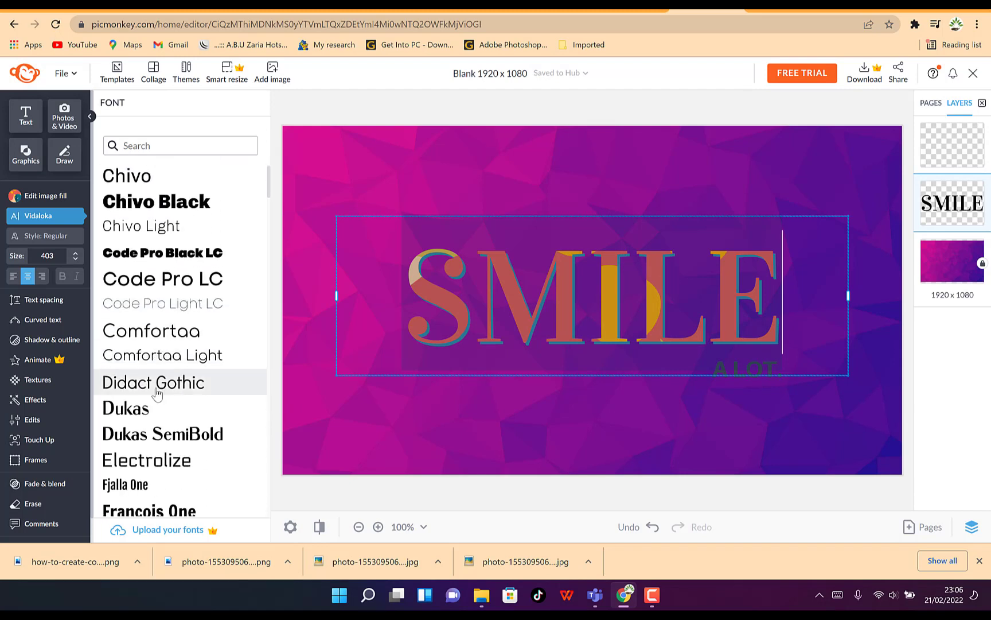
{"action": "scroll", "coordinate": [168, 372], "scroll_direction": "up", "scroll_amount": 5}
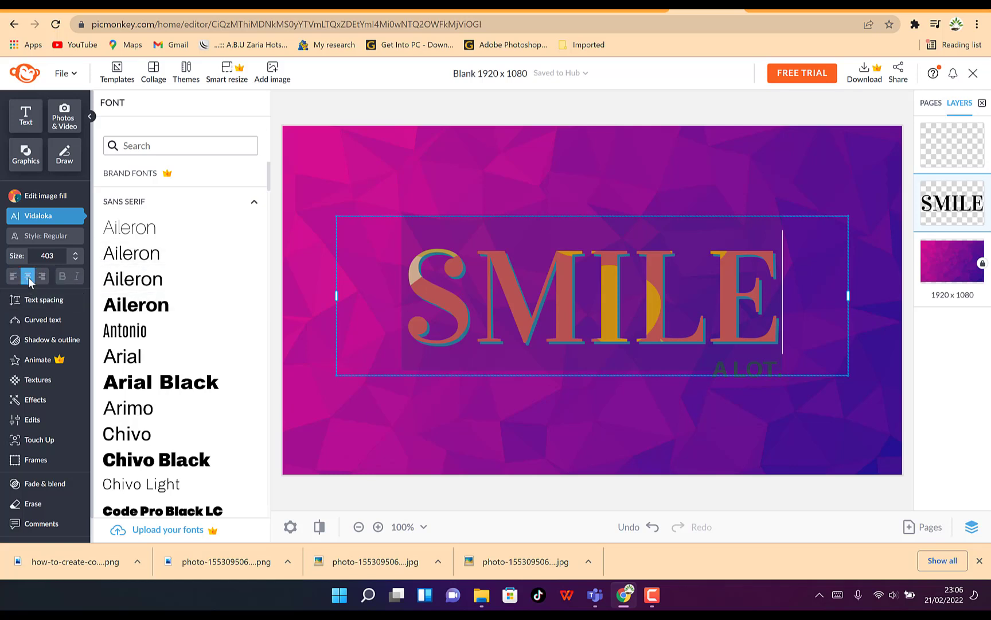
{"action": "left_click", "coordinate": [55, 202]}
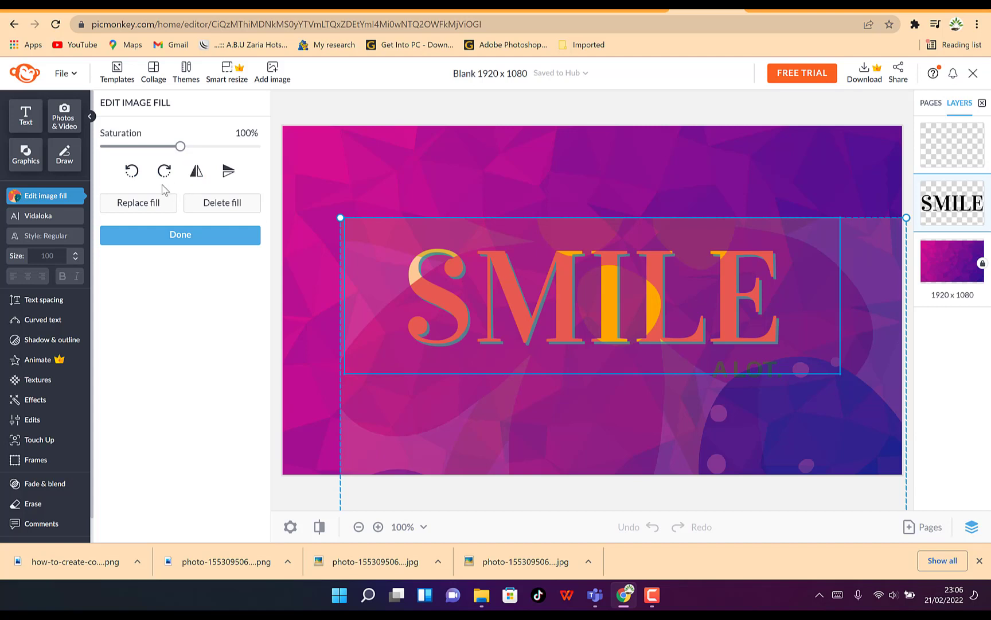
{"action": "left_click", "coordinate": [142, 207]}
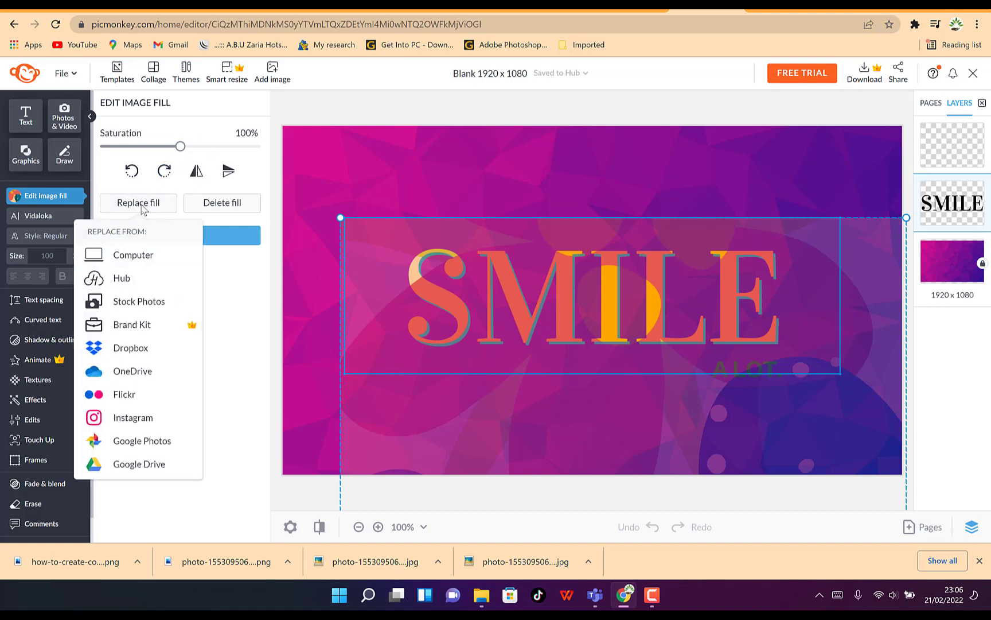
{"action": "left_click", "coordinate": [160, 201]}
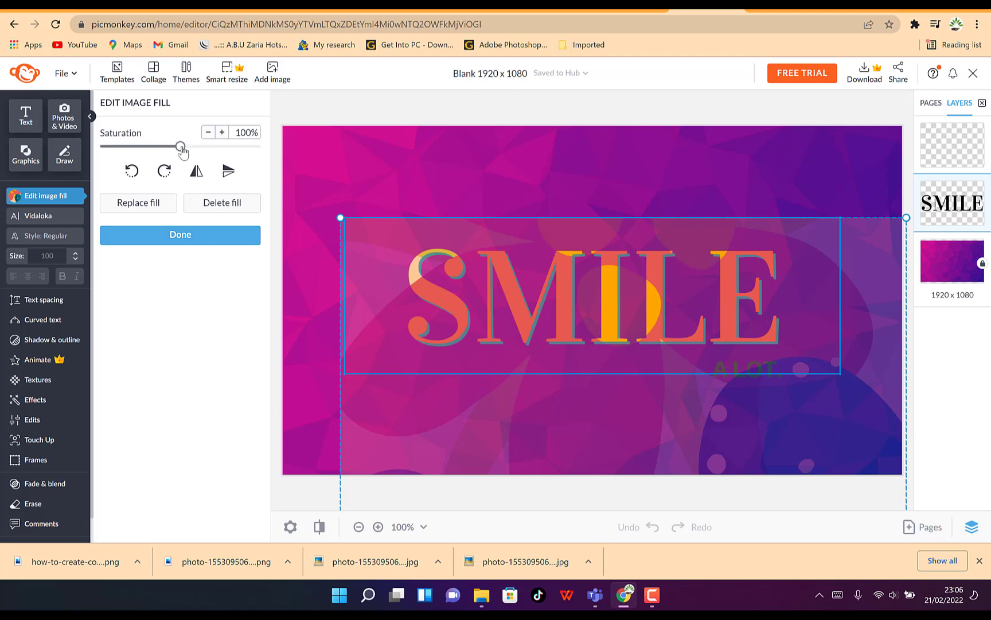
{"action": "left_click_drag", "start_coordinate": [180, 146], "coordinate": [150, 161]}
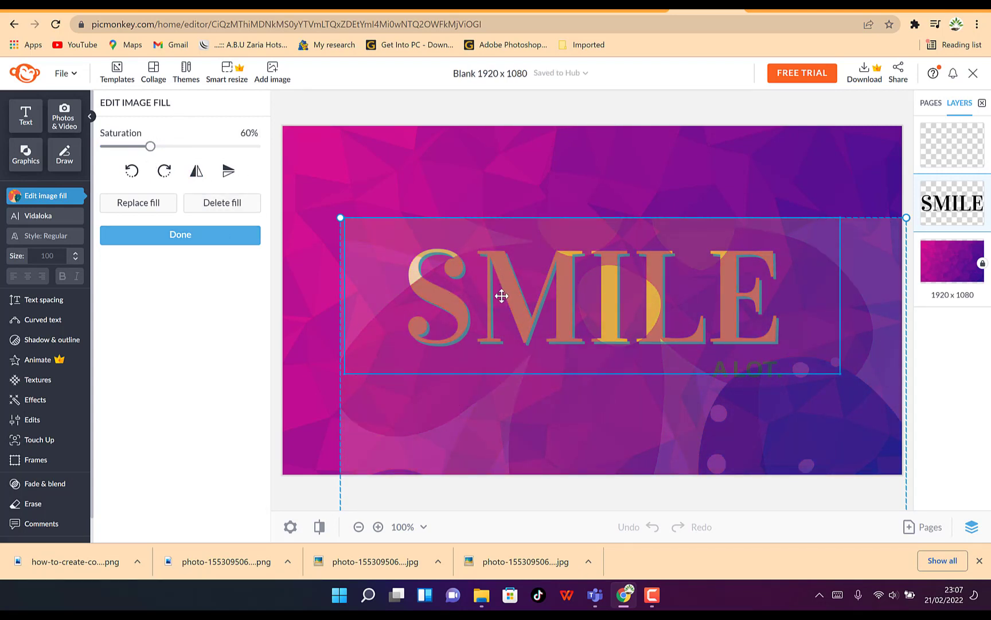
{"action": "left_click", "coordinate": [459, 275]}
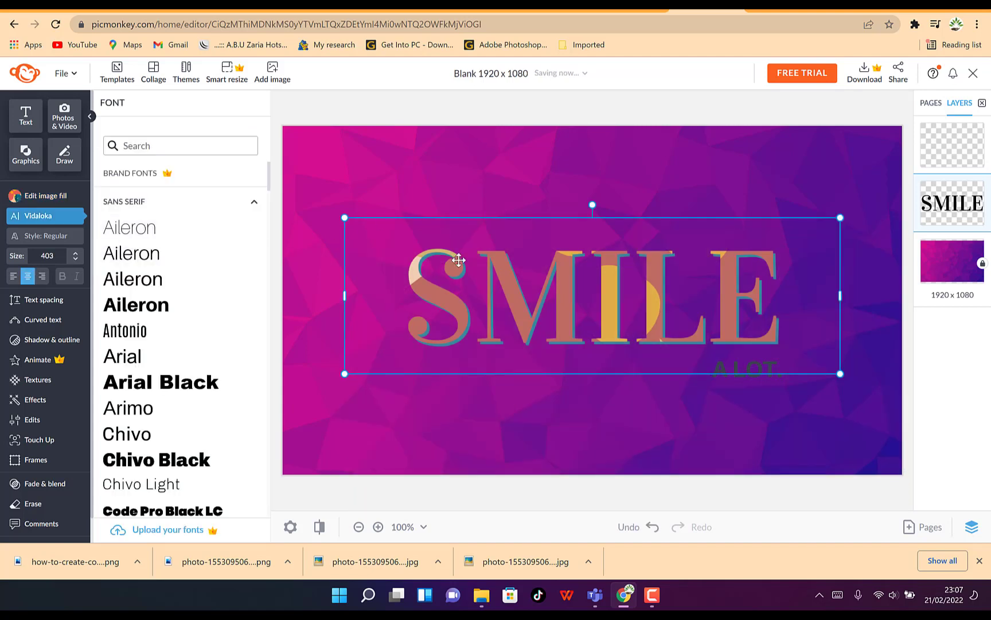
- Replace the "SMILE" text with "Welcome To EPIC Mentorship"
{"action": "left_click", "coordinate": [498, 291]}
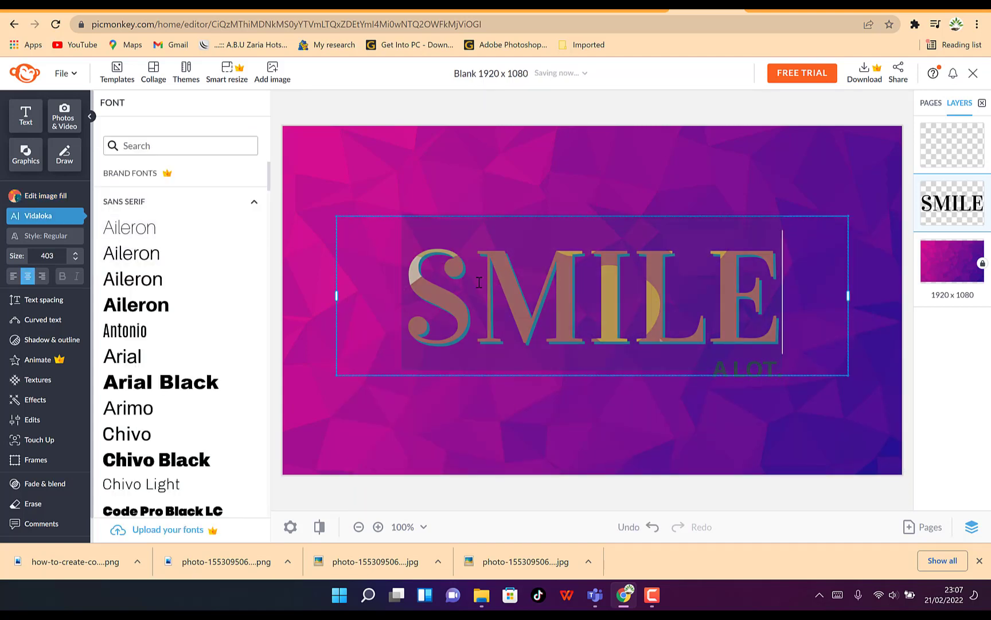
{"action": "type", "text": "Wel"}
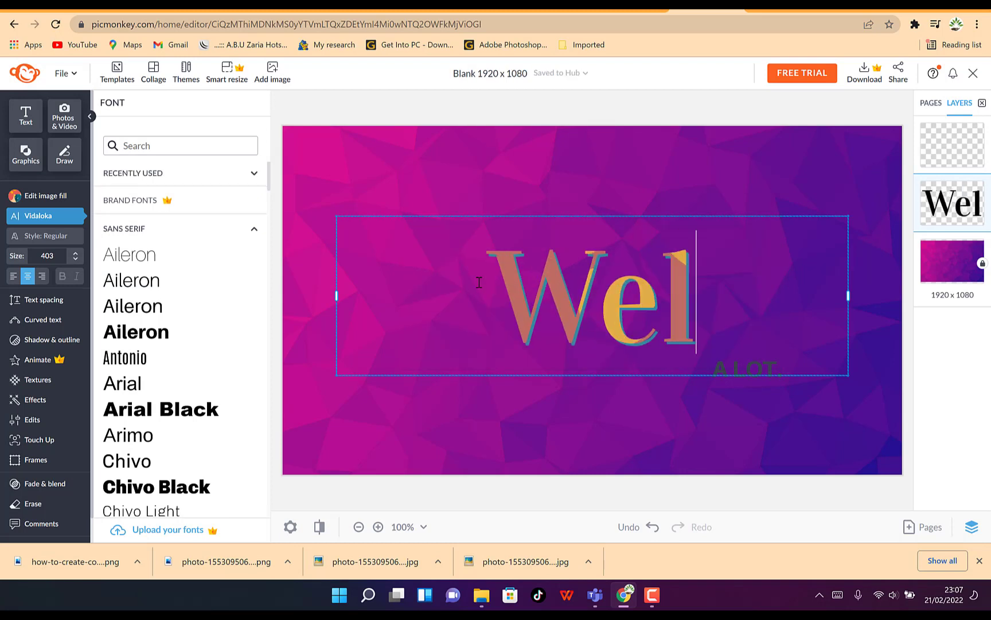
{"action": "type", "text": "come To E"}
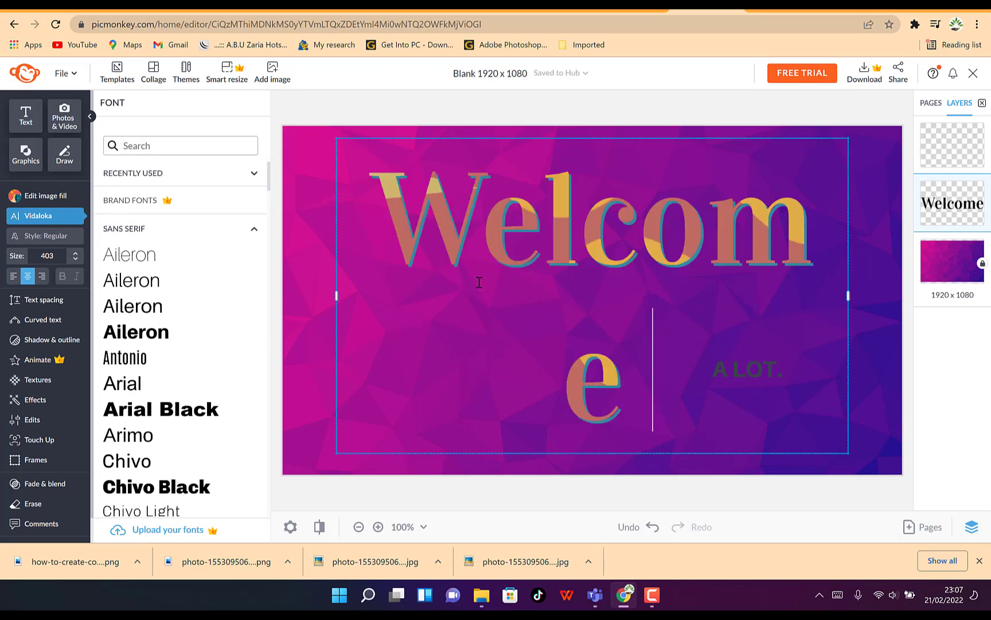
{"action": "type", "text": "PIC m"}
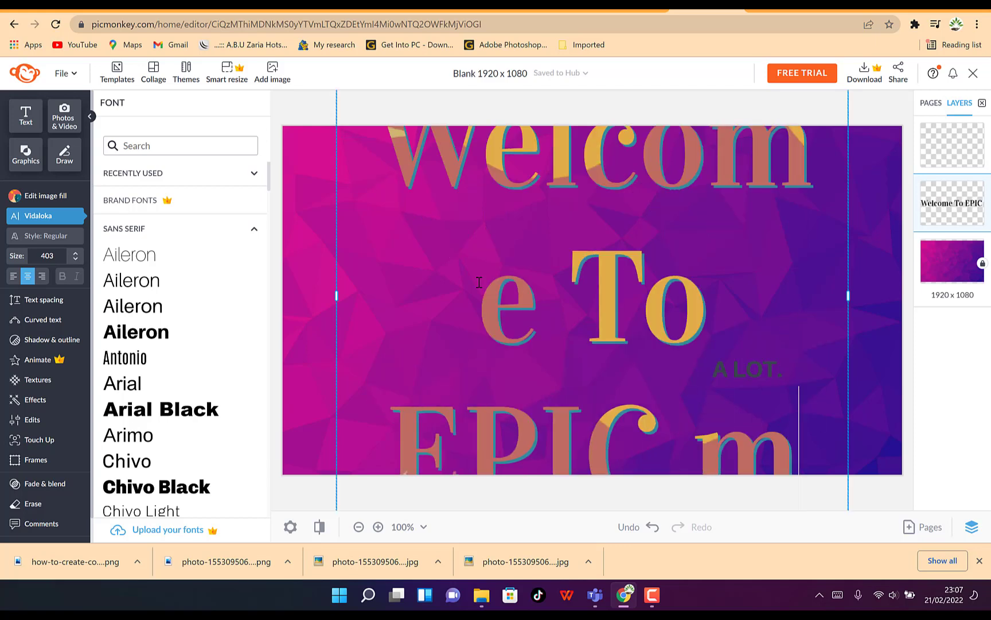
{"action": "key", "text": "BackSpace"}
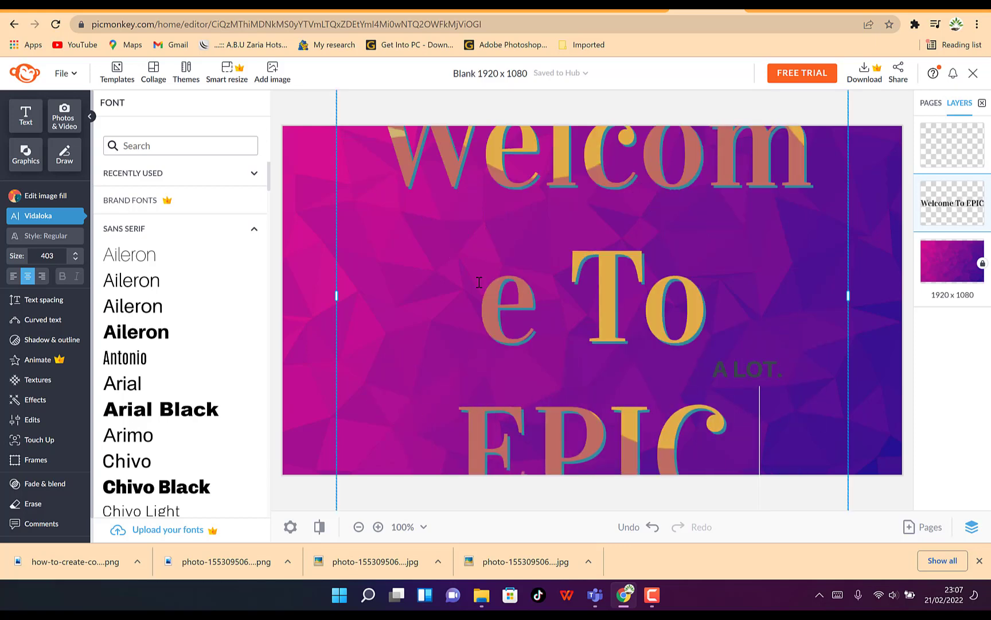
{"action": "type", "text": "Mentorsh"}
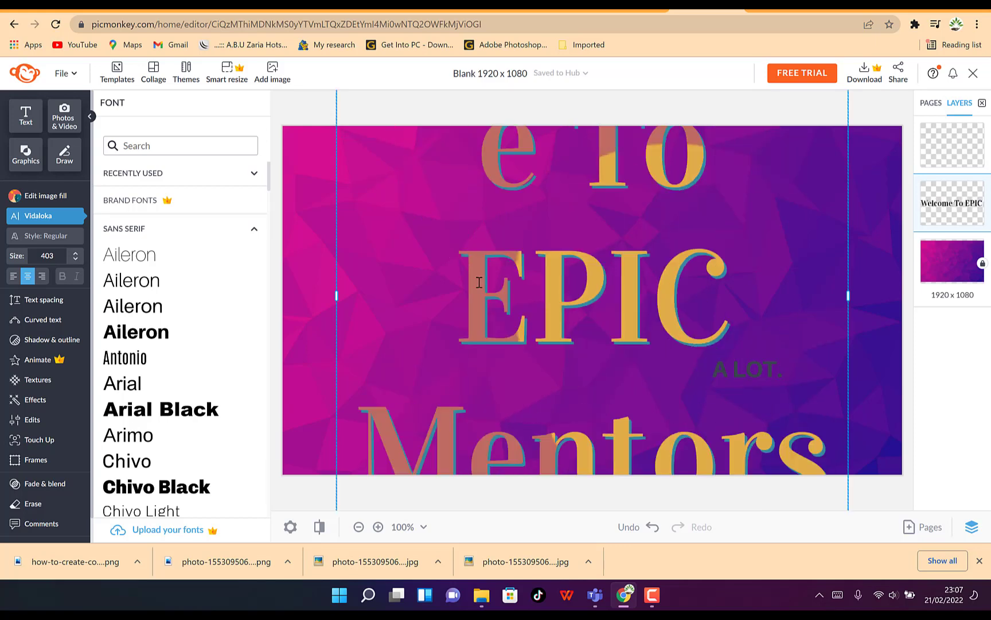
- Select the whole title text and set its font size to 100
{"action": "key", "text": "ctrl+a"}
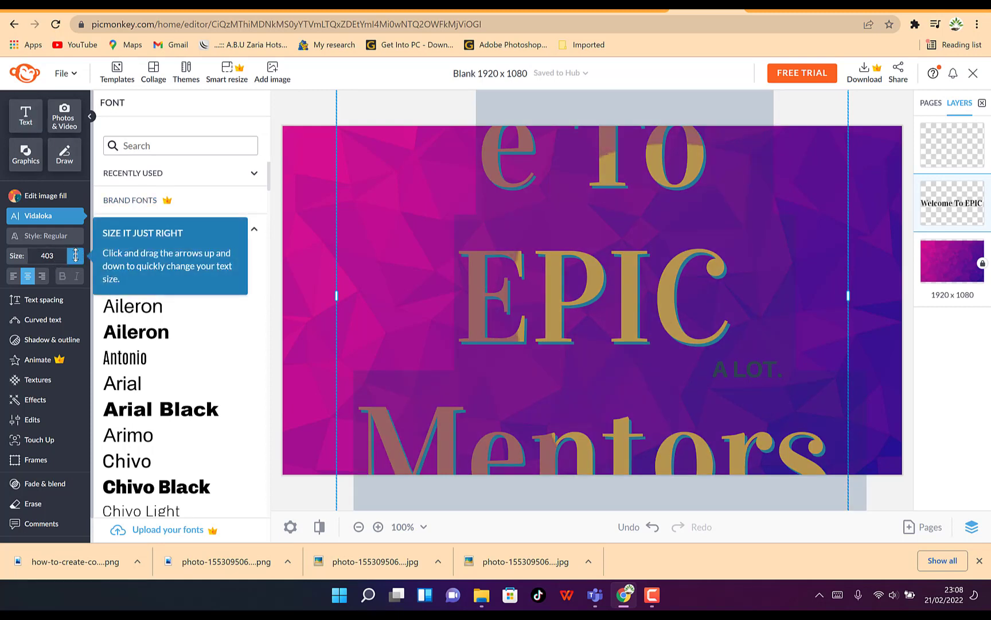
{"action": "left_click", "coordinate": [47, 256]}
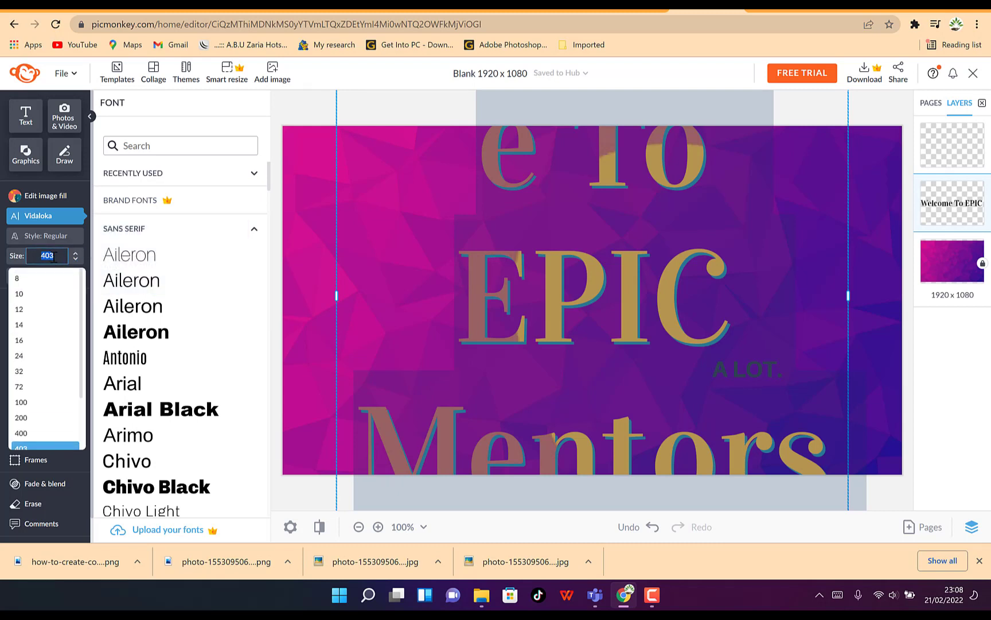
{"action": "scroll", "coordinate": [23, 356], "scroll_direction": "down", "scroll_amount": 2}
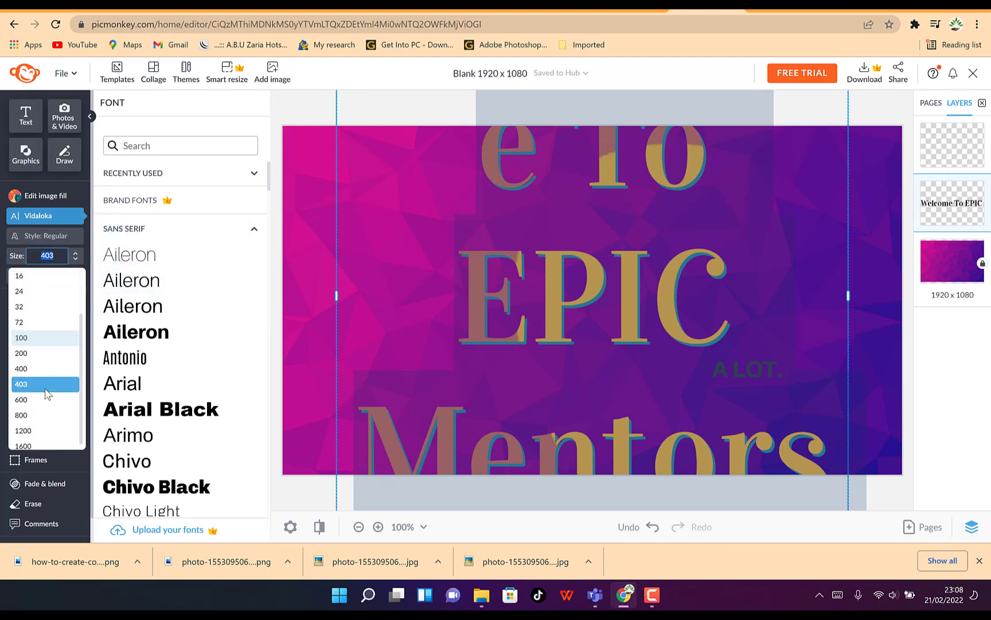
{"action": "left_click", "coordinate": [33, 334]}
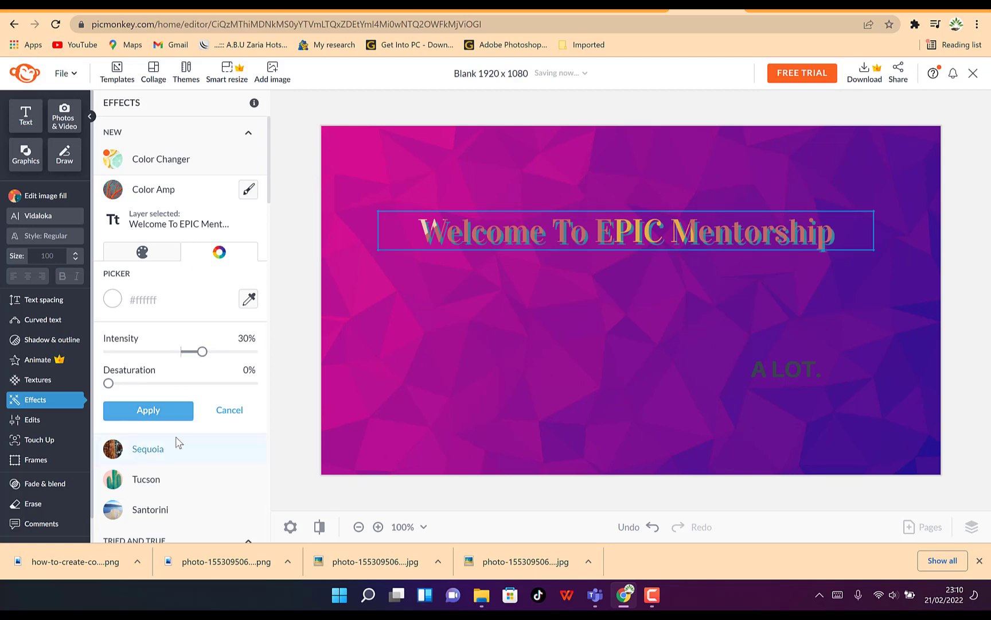
- Apply the Boost effect with increased strength to the title text and leave the Sunglow effect without applying it
{"action": "scroll", "coordinate": [182, 430], "scroll_direction": "down", "scroll_amount": 2}
{"action": "scroll", "coordinate": [182, 430], "scroll_direction": "down", "scroll_amount": 1}
{"action": "left_click", "coordinate": [152, 219]}
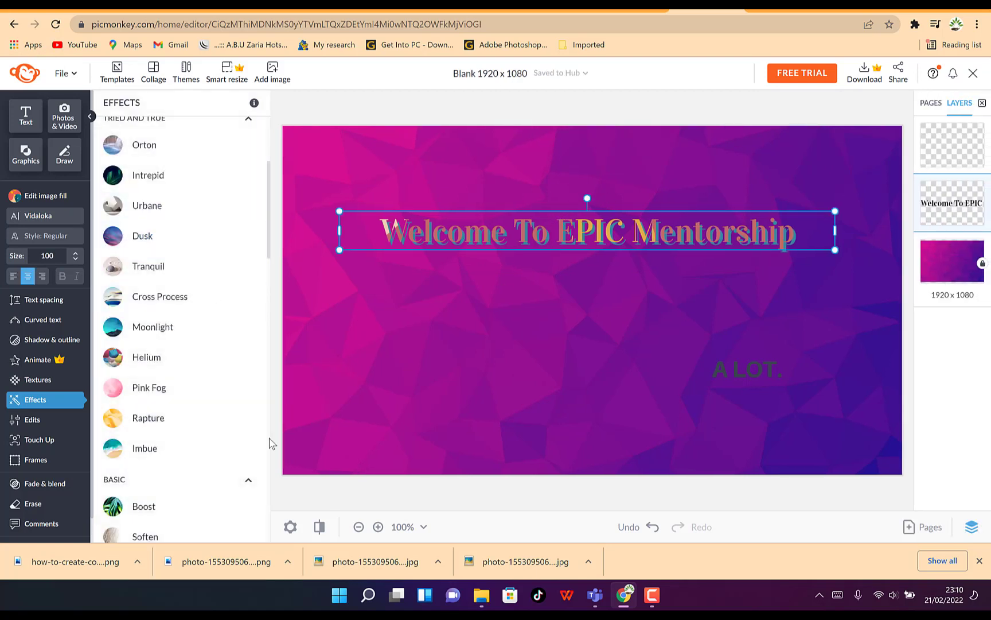
{"action": "scroll", "coordinate": [146, 361], "scroll_direction": "down", "scroll_amount": 4}
{"action": "scroll", "coordinate": [150, 241], "scroll_direction": "down", "scroll_amount": 2}
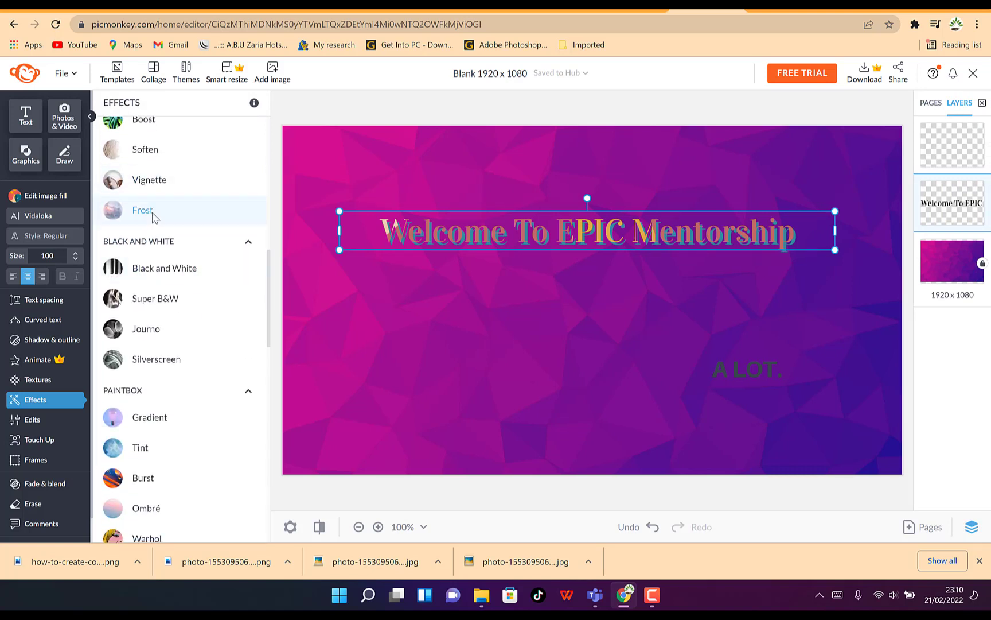
{"action": "scroll", "coordinate": [153, 241], "scroll_direction": "up", "scroll_amount": 2}
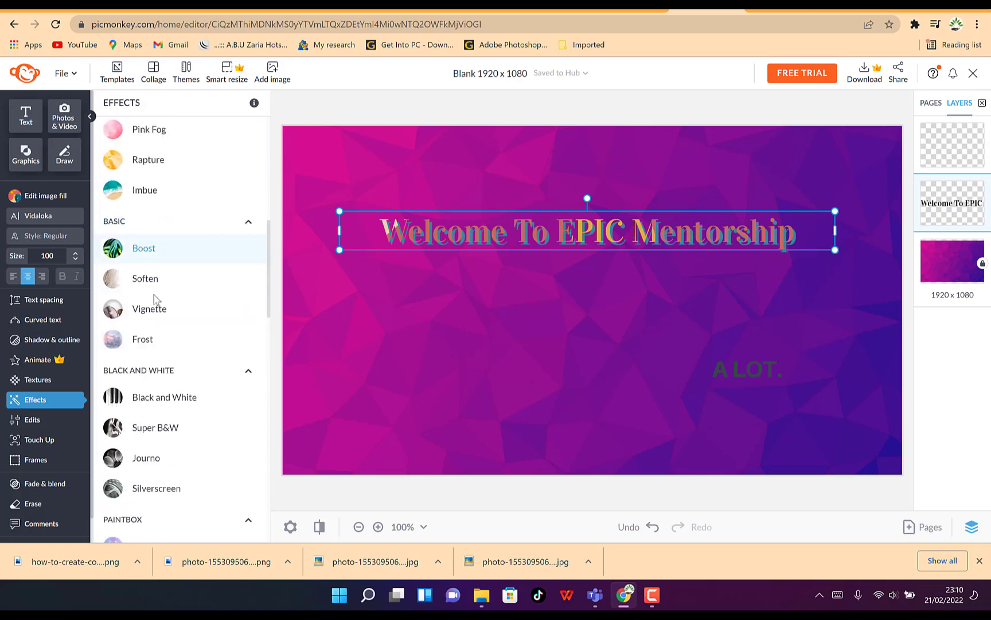
{"action": "left_click", "coordinate": [160, 251]}
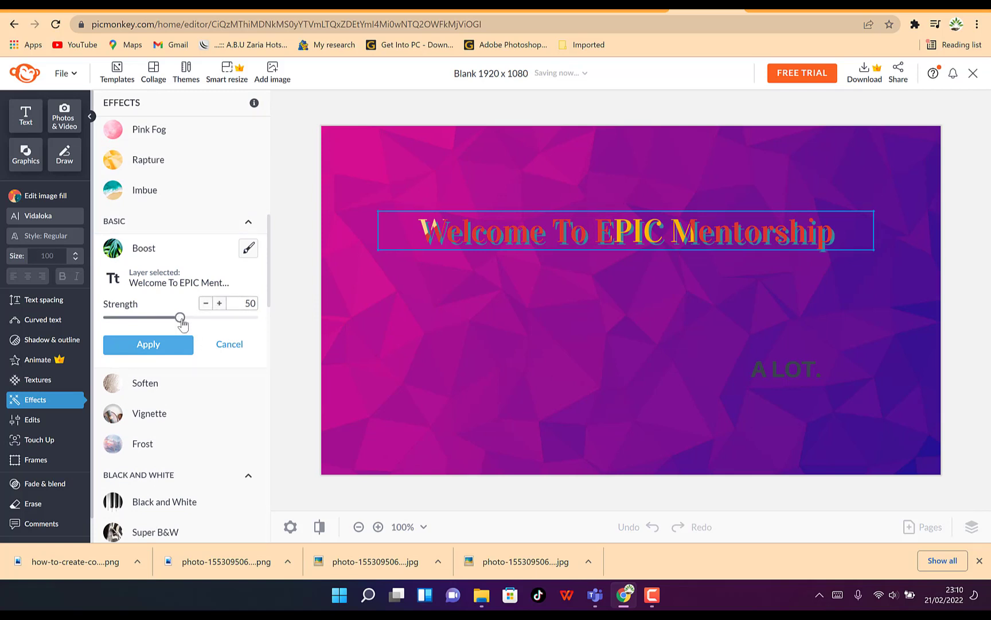
{"action": "mouse_move", "coordinate": [181, 323]}
{"action": "left_mouse_down"}
{"action": "mouse_move", "coordinate": [135, 321]}
{"action": "mouse_move", "coordinate": [204, 320]}
{"action": "mouse_move", "coordinate": [110, 319]}
{"action": "mouse_move", "coordinate": [195, 324]}
{"action": "left_mouse_up"}
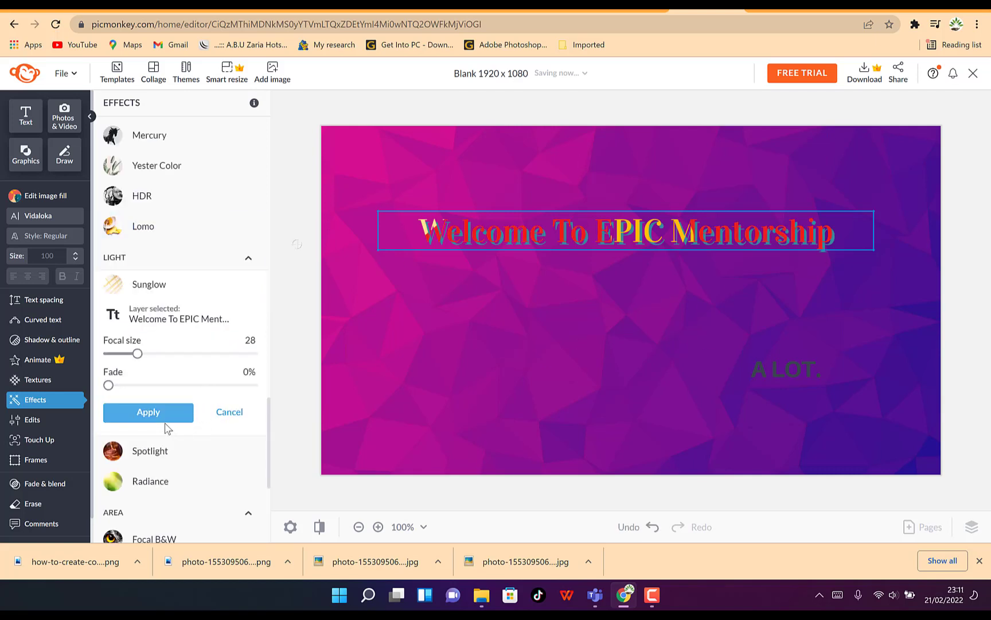
{"action": "left_click", "coordinate": [230, 412]}
- Look through the graphics categories
{"action": "left_click", "coordinate": [27, 155]}
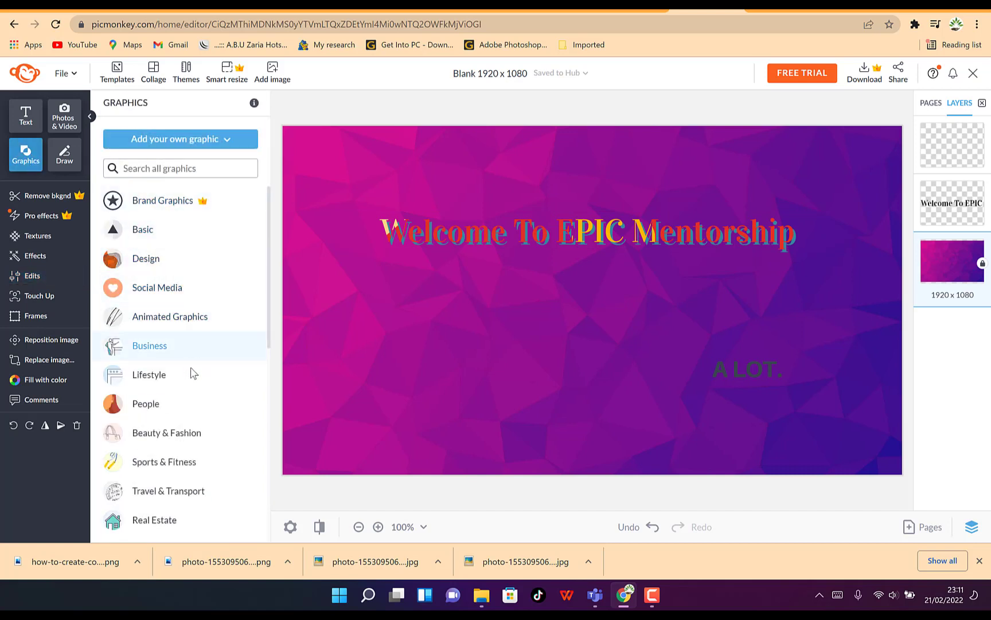
{"action": "scroll", "coordinate": [179, 328], "scroll_direction": "down", "scroll_amount": 3}
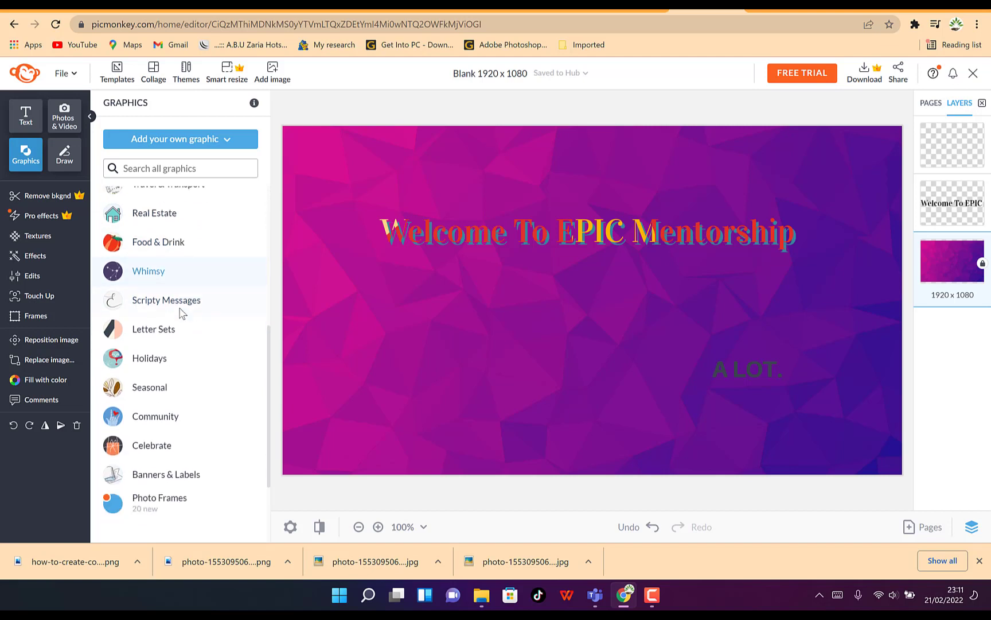
{"action": "scroll", "coordinate": [165, 301], "scroll_direction": "up", "scroll_amount": 5}
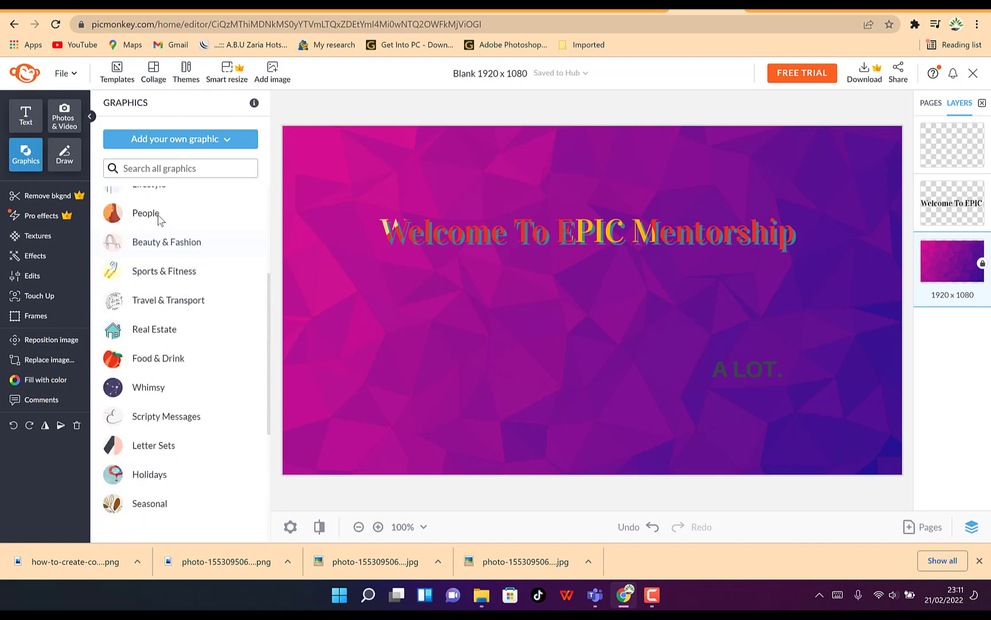
- Paint a wavy yellow Spray Paint stroke beneath the title, set the brush to white, size 88 and hardness 22%, and apply the drawing
{"action": "left_click", "coordinate": [64, 153]}
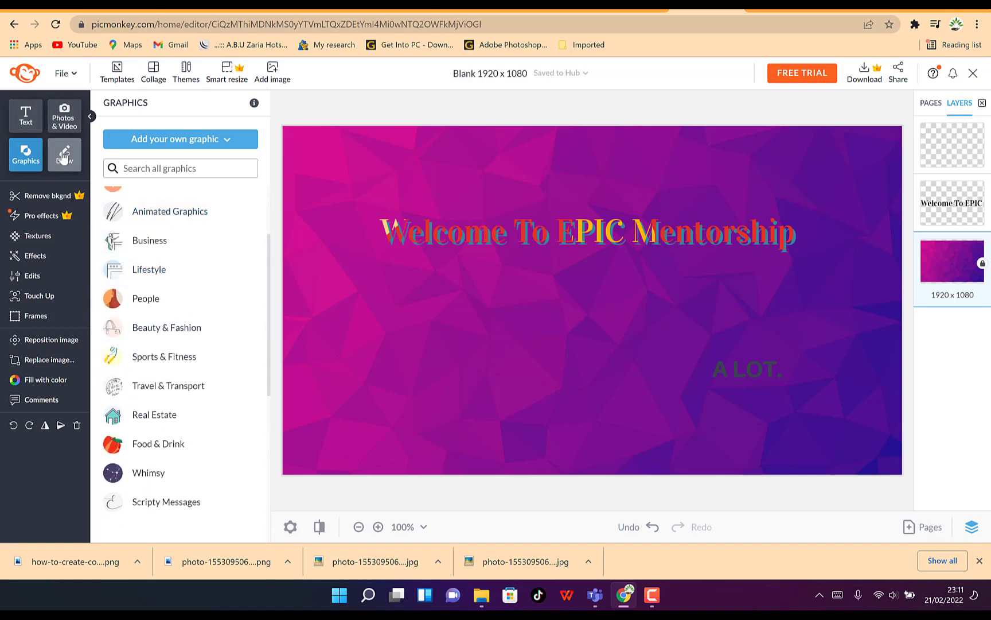
{"action": "scroll", "coordinate": [195, 184], "scroll_direction": "down", "scroll_amount": 3}
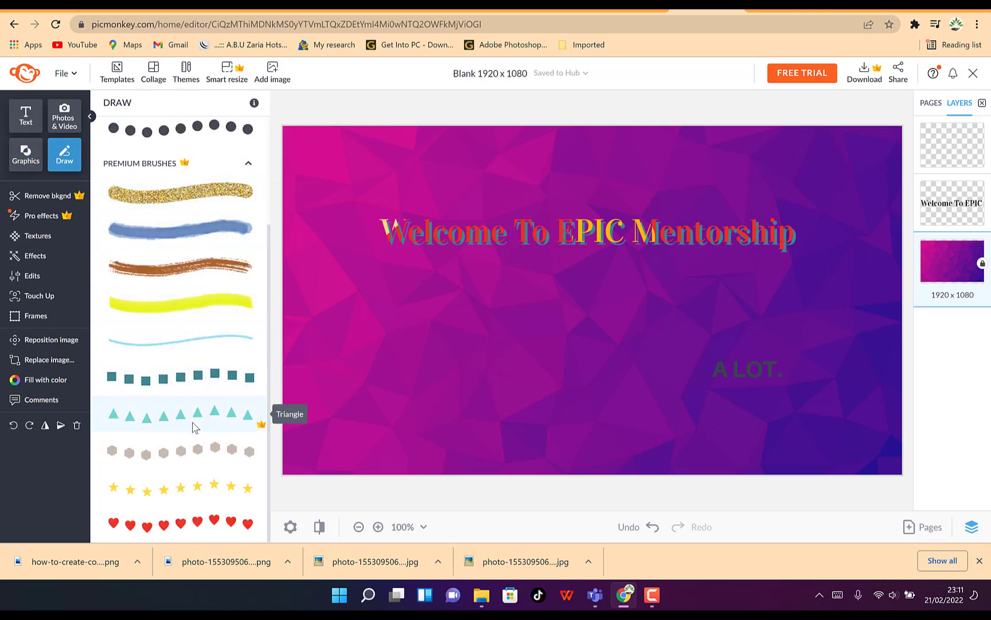
{"action": "scroll", "coordinate": [181, 157], "scroll_direction": "up", "scroll_amount": 3}
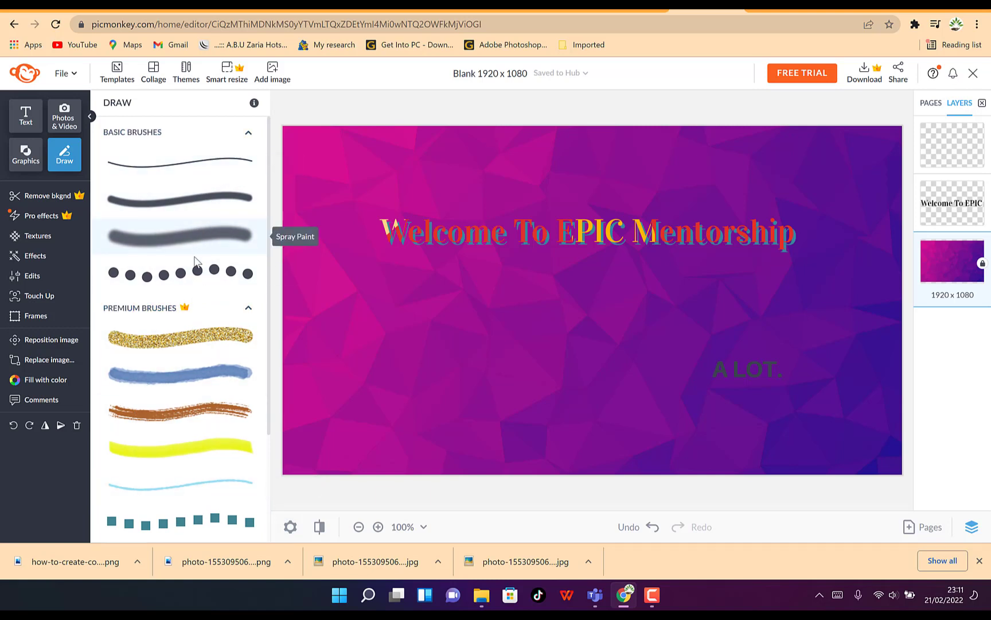
{"action": "left_click", "coordinate": [186, 244]}
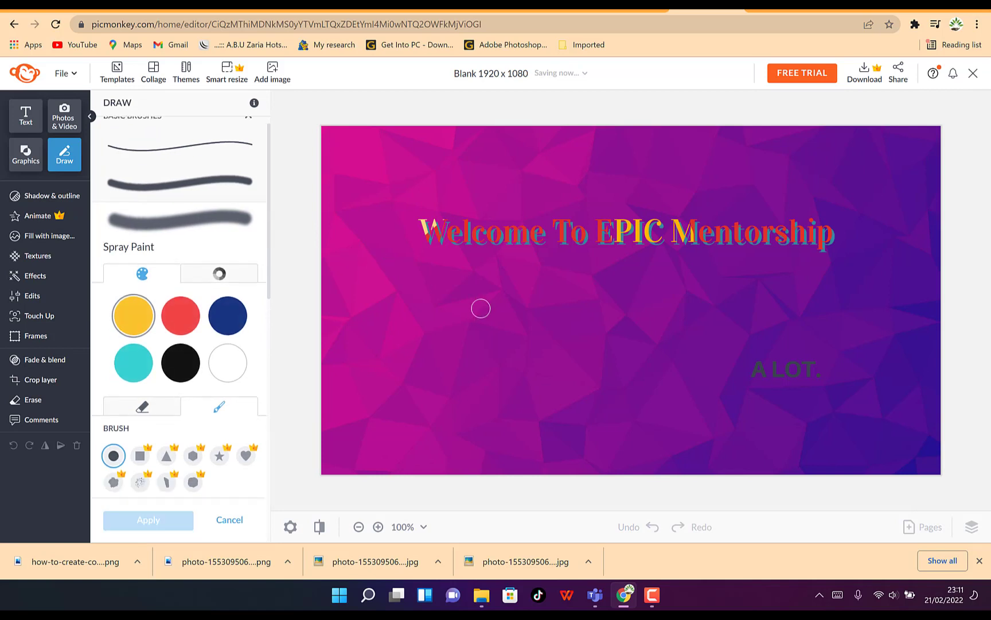
{"action": "mouse_move", "coordinate": [383, 330]}
{"action": "left_mouse_down"}
{"action": "mouse_move", "coordinate": [479, 282]}
{"action": "mouse_move", "coordinate": [602, 309]}
{"action": "mouse_move", "coordinate": [692, 309]}
{"action": "mouse_move", "coordinate": [753, 277]}
{"action": "left_mouse_up"}
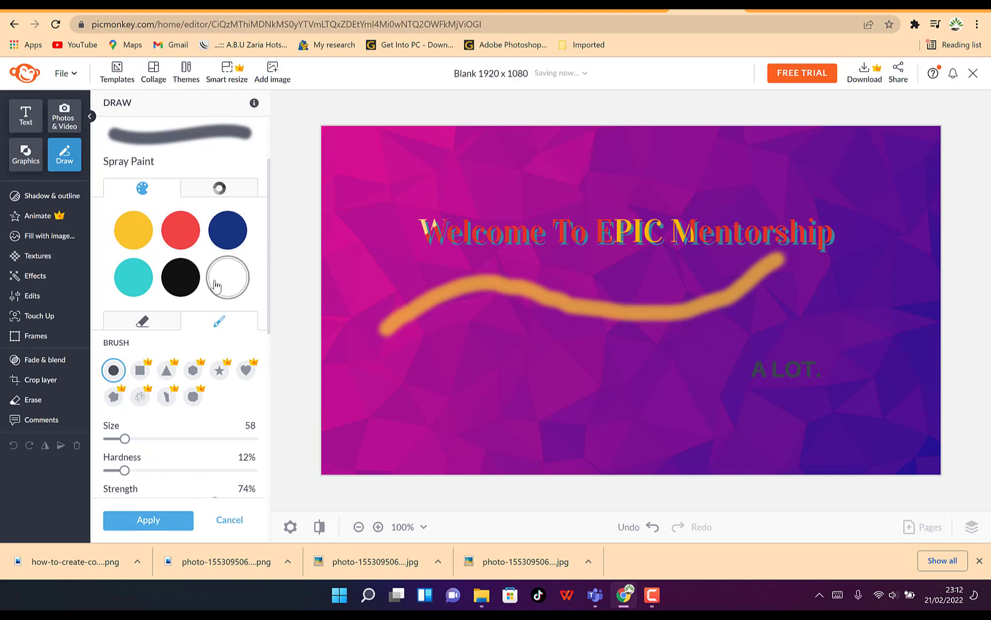
{"action": "left_click_drag", "start_coordinate": [125, 439], "coordinate": [136, 466]}
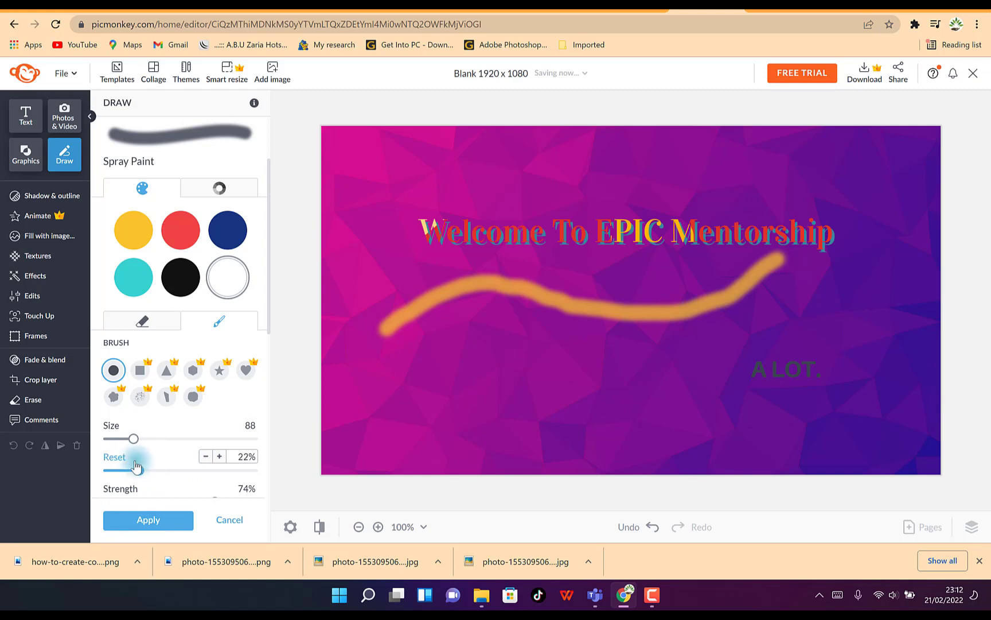
{"action": "left_click", "coordinate": [163, 521]}
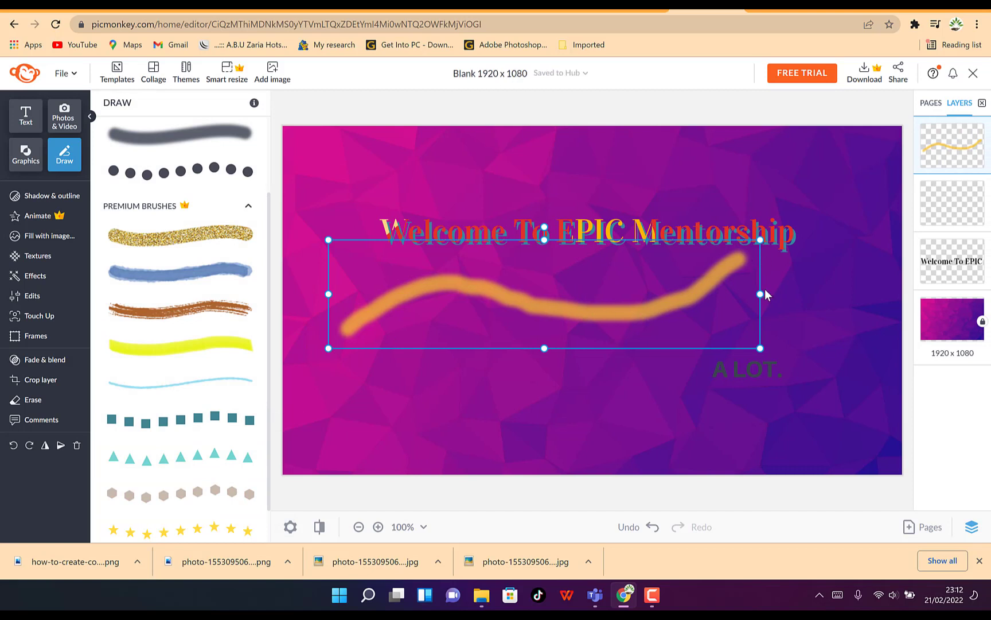
- Stretch the yellow stroke wider and move it closer beneath the title text
{"action": "left_click_drag", "start_coordinate": [762, 296], "coordinate": [829, 316]}
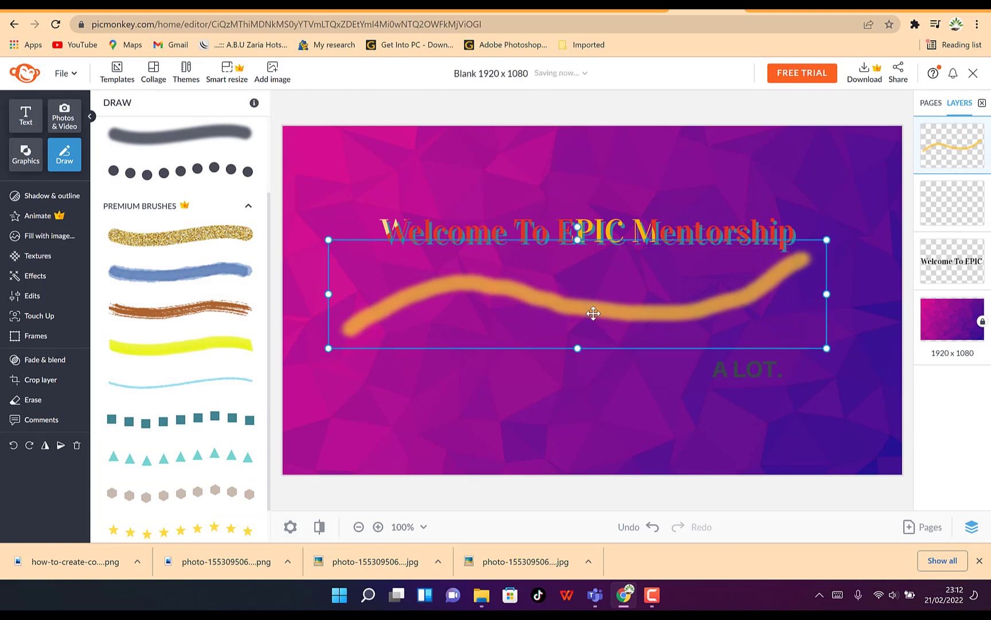
{"action": "mouse_move", "coordinate": [594, 312]}
{"action": "left_mouse_down"}
{"action": "mouse_move", "coordinate": [607, 285]}
{"action": "mouse_move", "coordinate": [609, 307]}
{"action": "mouse_move", "coordinate": [612, 299]}
{"action": "left_mouse_up"}
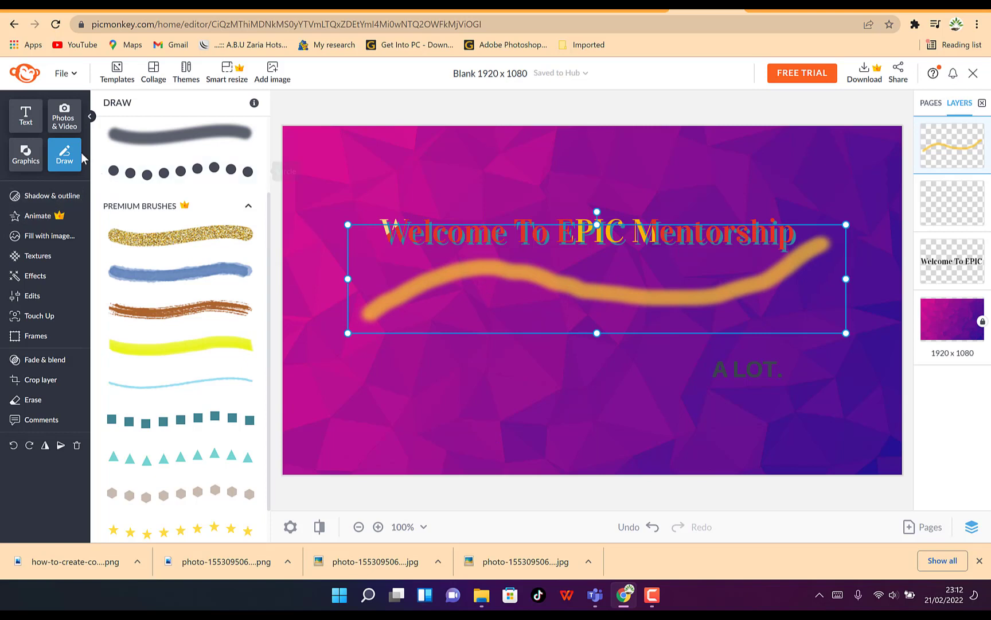
- Add a Simple Edge frame around the background with an outer border thickness of 28
{"action": "left_click", "coordinate": [90, 118]}
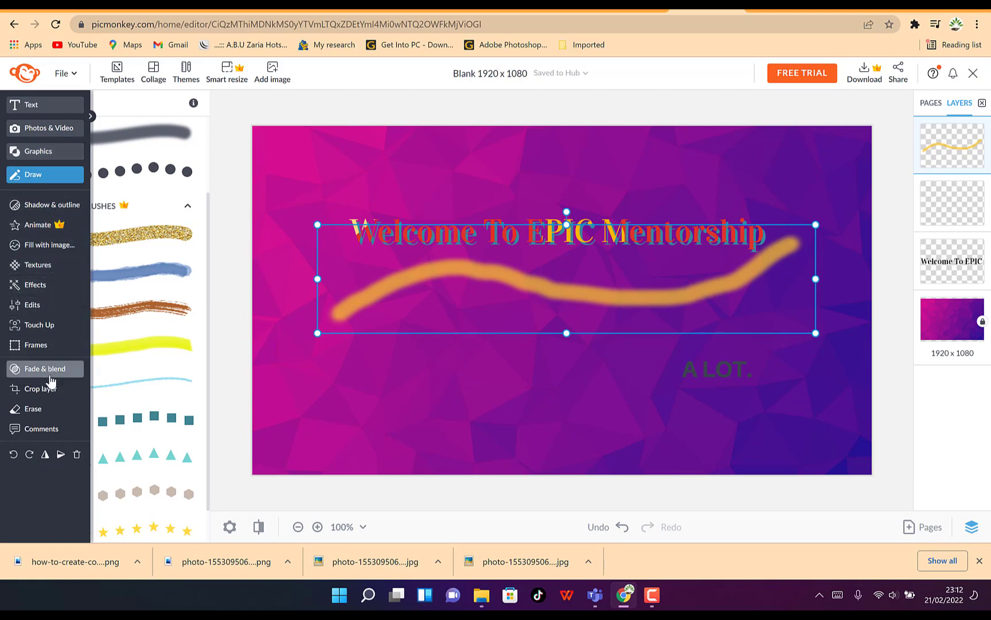
{"action": "left_click", "coordinate": [36, 345]}
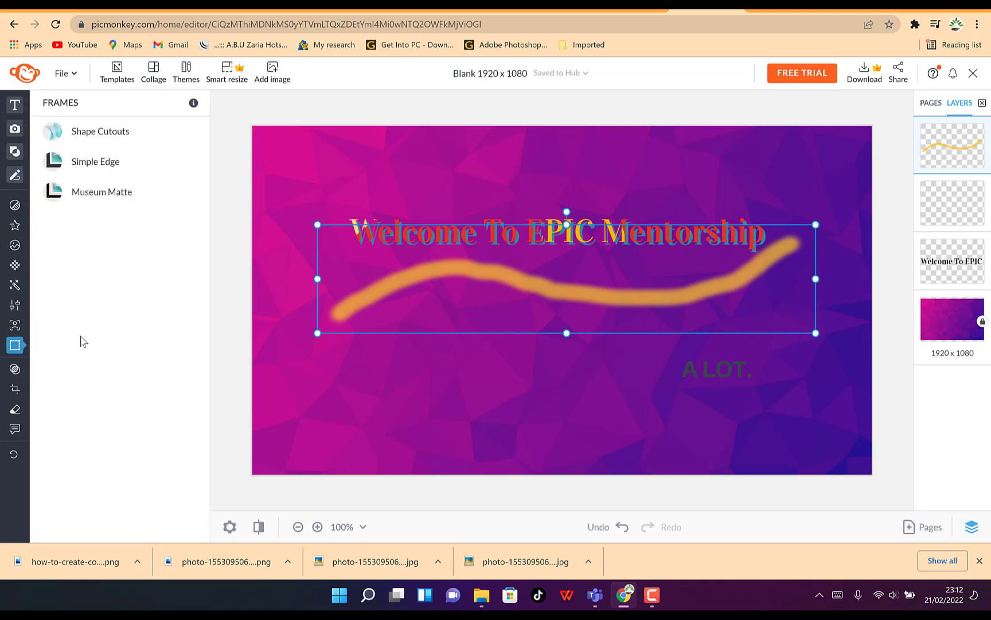
{"action": "left_click", "coordinate": [83, 171]}
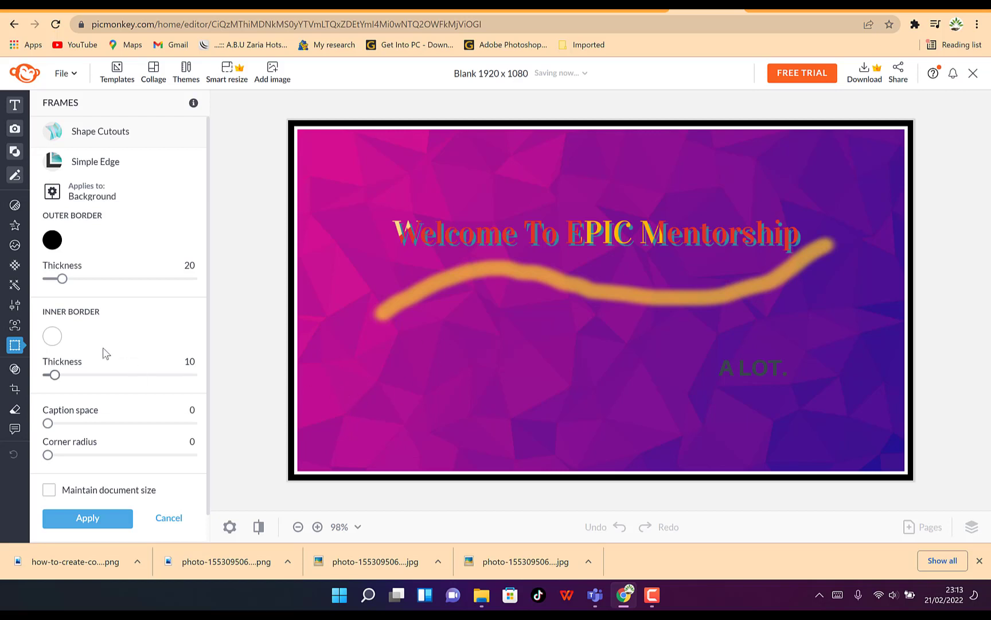
{"action": "mouse_move", "coordinate": [62, 280]}
{"action": "left_mouse_down"}
{"action": "mouse_move", "coordinate": [84, 281]}
{"action": "mouse_move", "coordinate": [66, 284]}
{"action": "left_mouse_up"}
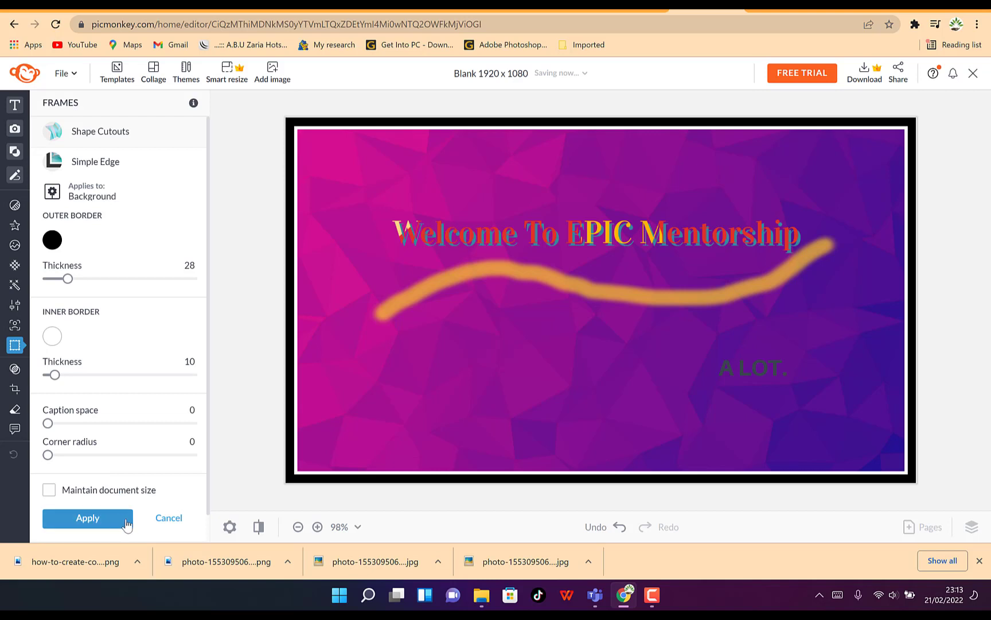
{"action": "left_click", "coordinate": [107, 526]}
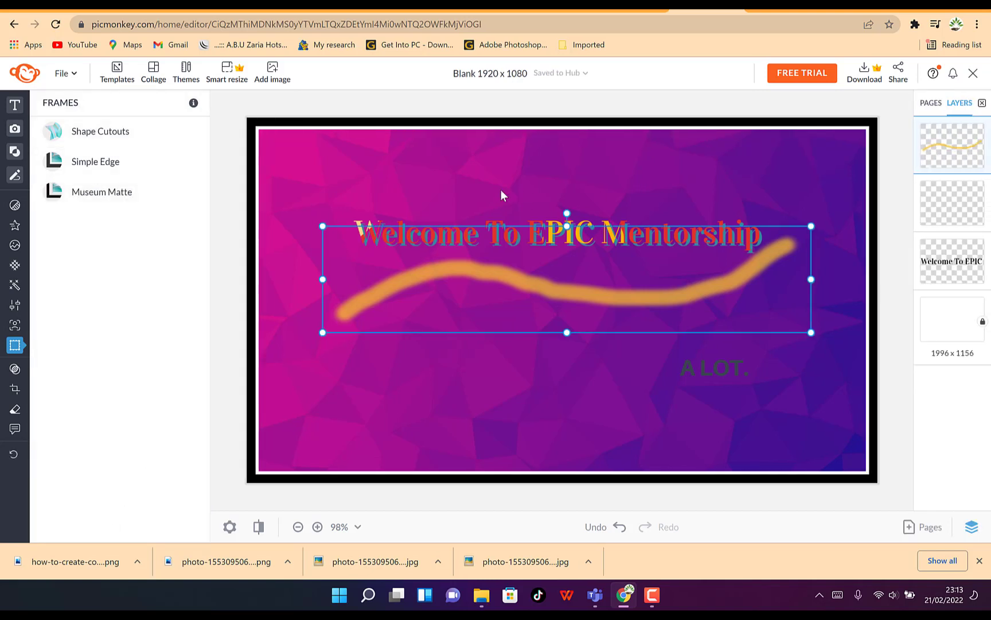